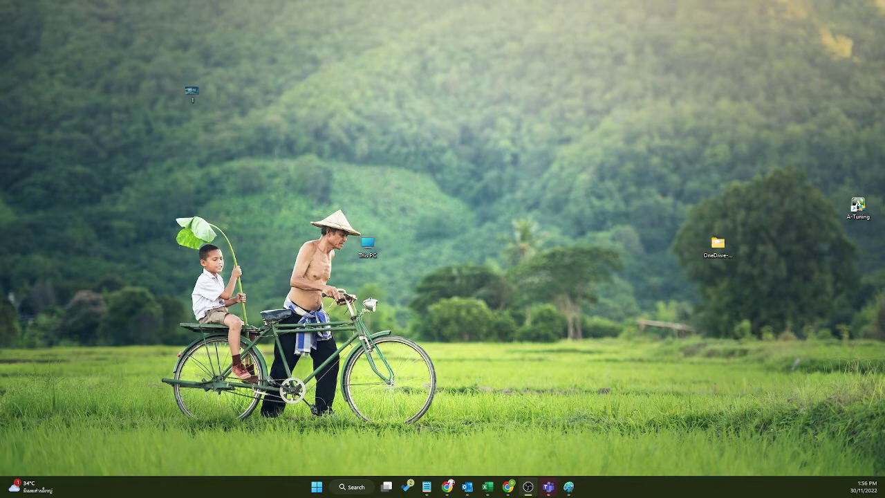
Step: Maximize Paint, remove the empty text box and enlarge the canvas to 1497 × 701 px
{"action": "key", "text": "alt+Tab"}
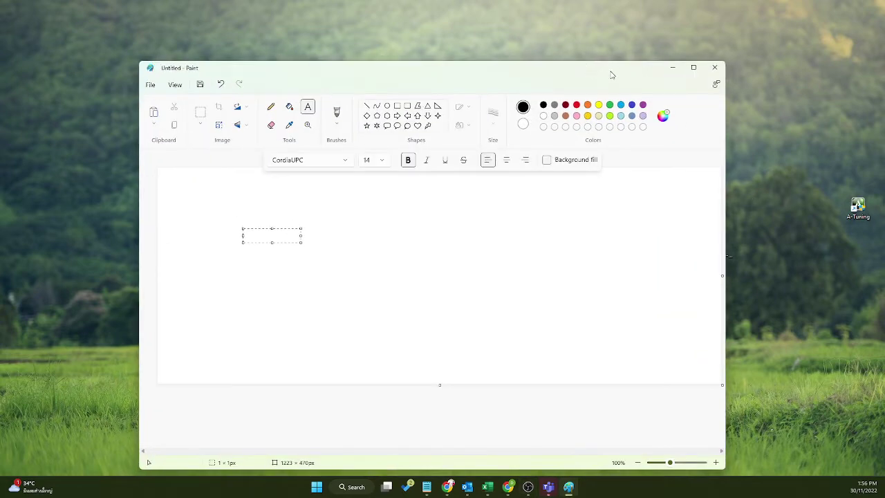
{"action": "left_click", "coordinate": [695, 69]}
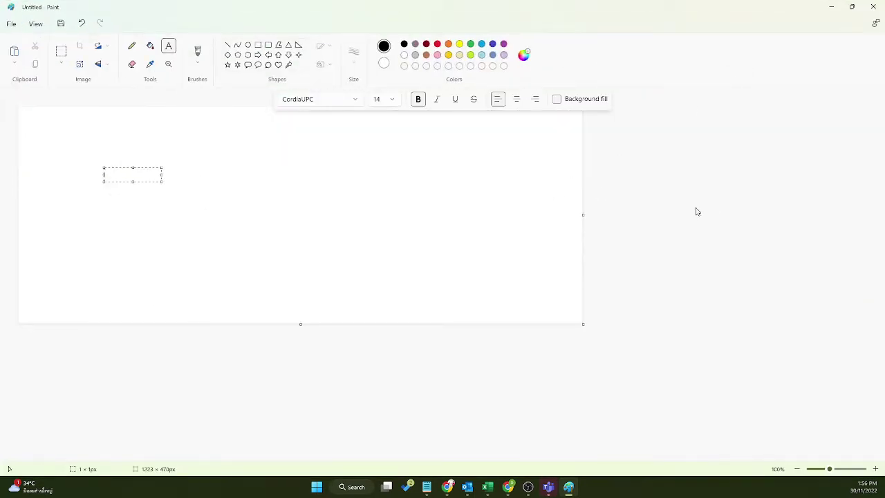
{"action": "left_click", "coordinate": [379, 310]}
{"action": "left_click_drag", "start_coordinate": [586, 327], "coordinate": [709, 430]}
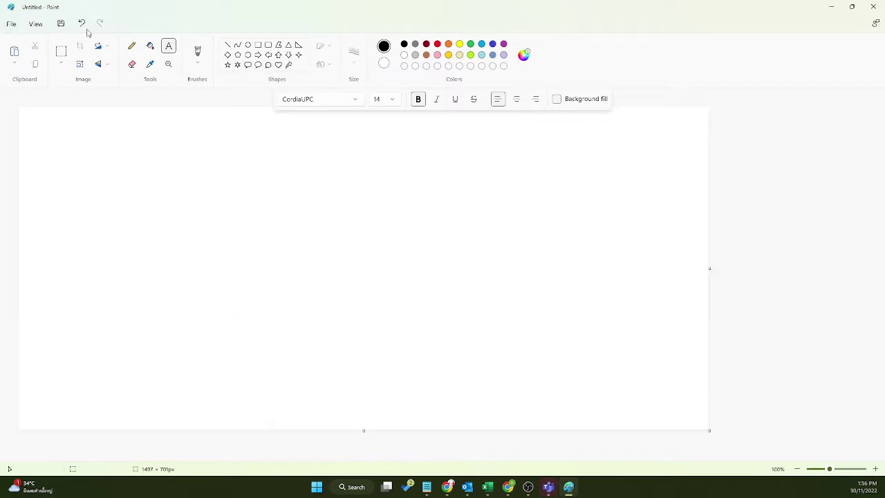
Step: Select the Pencil tool with a 3px stroke size
{"action": "left_click", "coordinate": [131, 46]}
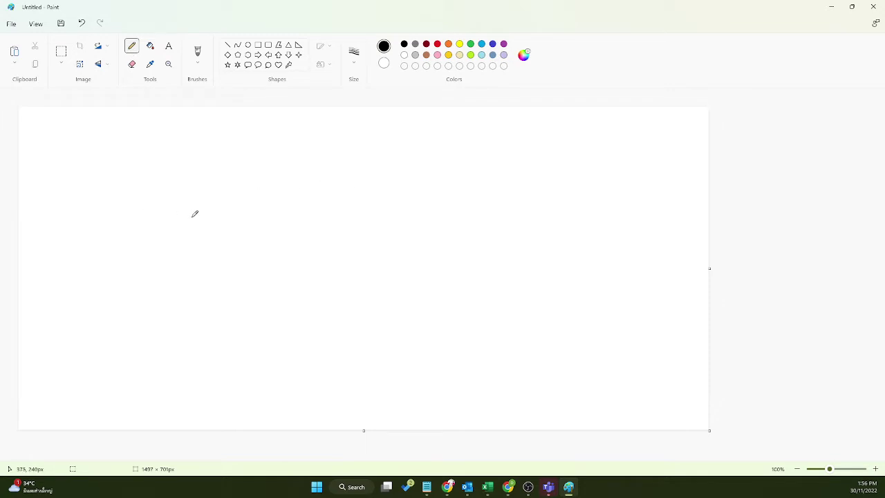
{"action": "left_click", "coordinate": [352, 54]}
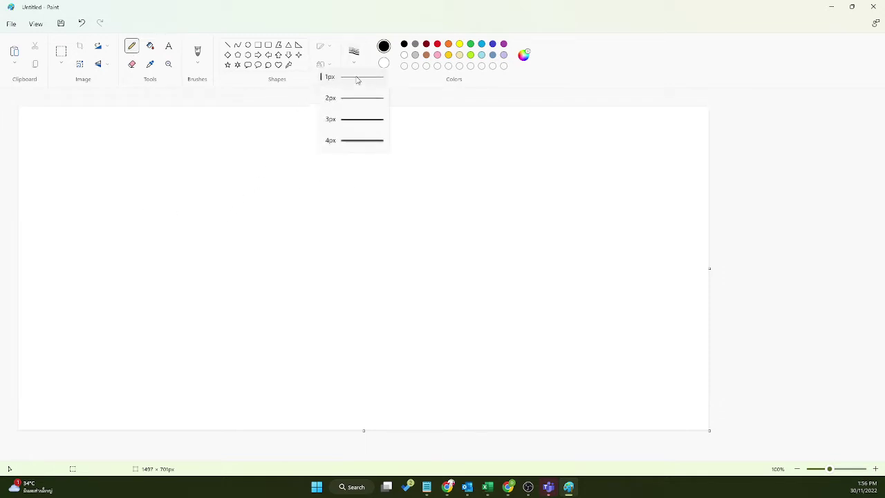
{"action": "left_click", "coordinate": [366, 129]}
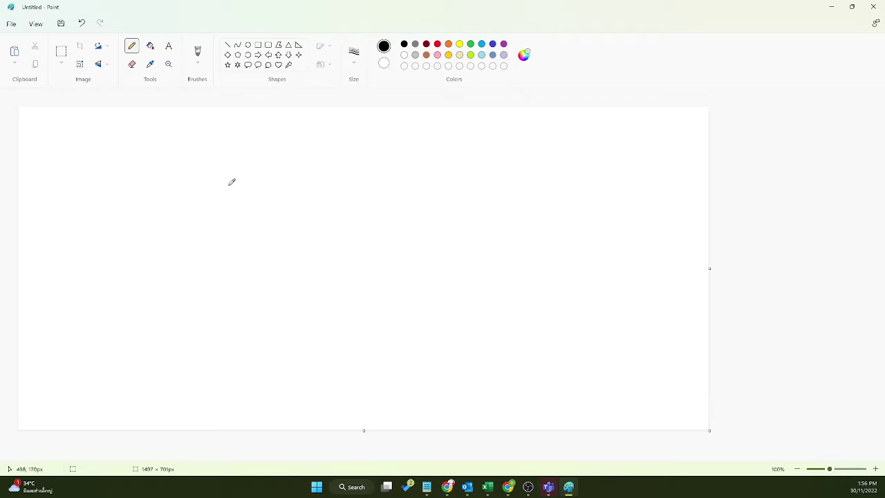
{"action": "left_click", "coordinate": [170, 47]}
{"action": "left_click", "coordinate": [124, 159]}
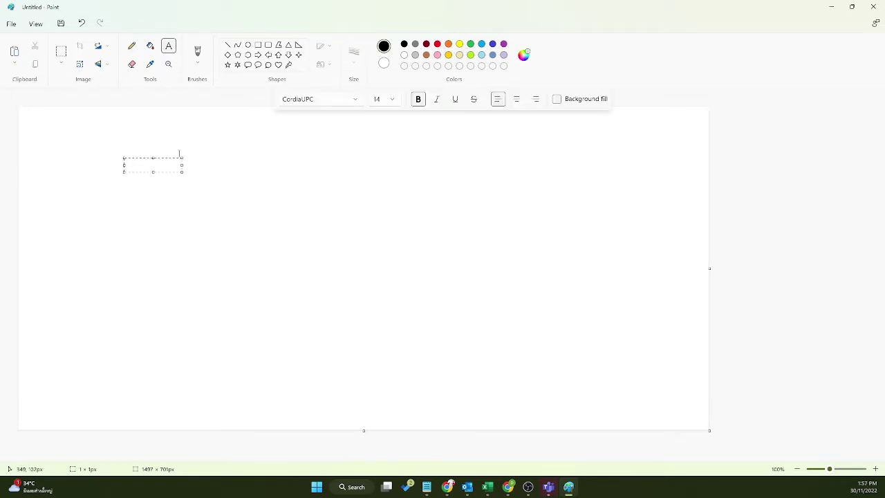
{"action": "type", "text": "Domain Name"}
{"action": "key", "text": "Return"}
{"action": "key", "text": "Return"}
{"action": "type", "text": "www.goo"}
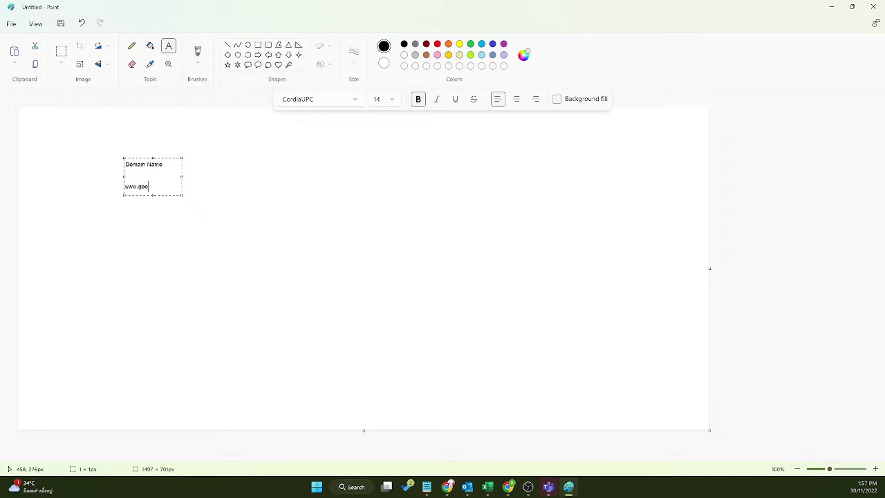
{"action": "type", "text": "gle.com"}
{"action": "left_click_drag", "start_coordinate": [169, 187], "coordinate": [136, 187]}
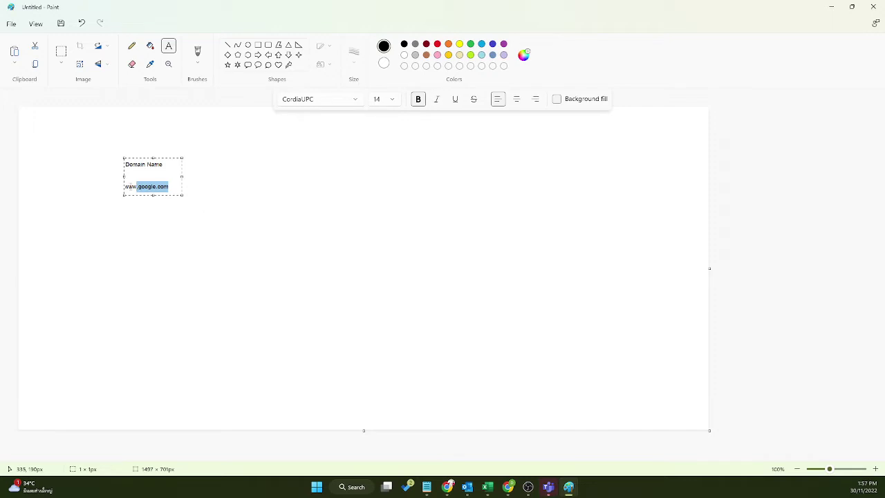
{"action": "left_click", "coordinate": [171, 186]}
Step: Add a sample e-mail address as the third line and commit the text to the canvas
{"action": "key", "text": "Return"}
{"action": "key", "text": "Return"}
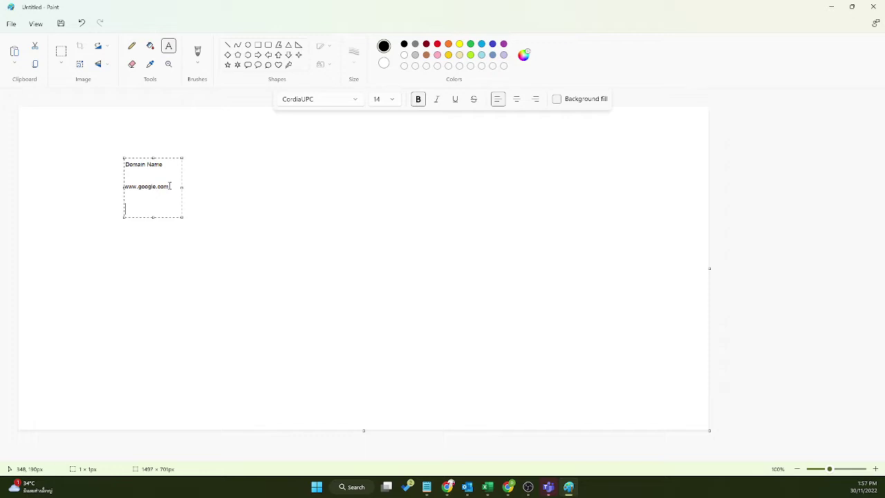
{"action": "left_click_drag", "start_coordinate": [140, 209], "coordinate": [181, 208]}
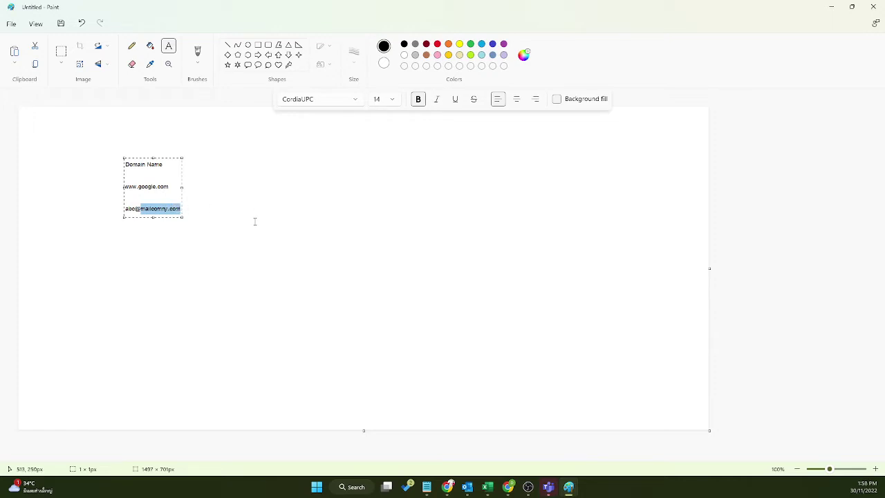
{"action": "left_click", "coordinate": [137, 211]}
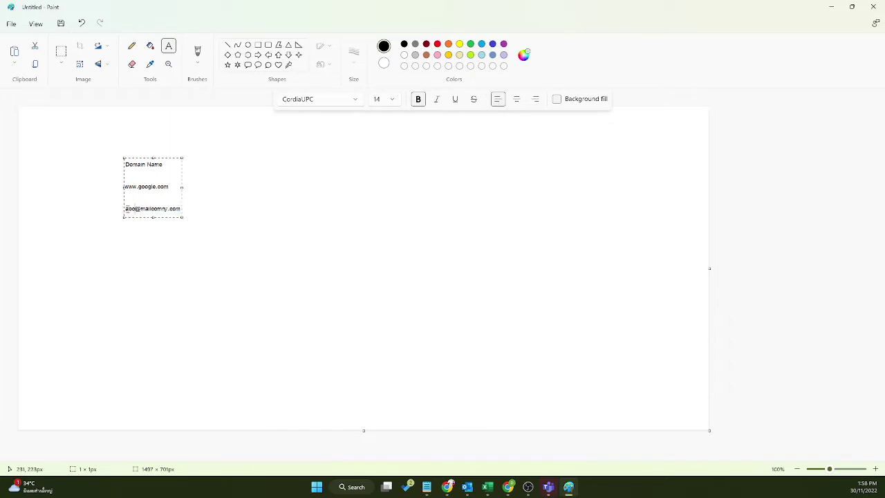
{"action": "left_click_drag", "start_coordinate": [126, 208], "coordinate": [147, 209]}
{"action": "left_click", "coordinate": [228, 222]}
{"action": "left_click", "coordinate": [143, 209]}
{"action": "left_click", "coordinate": [195, 212]}
{"action": "left_click", "coordinate": [153, 246]}
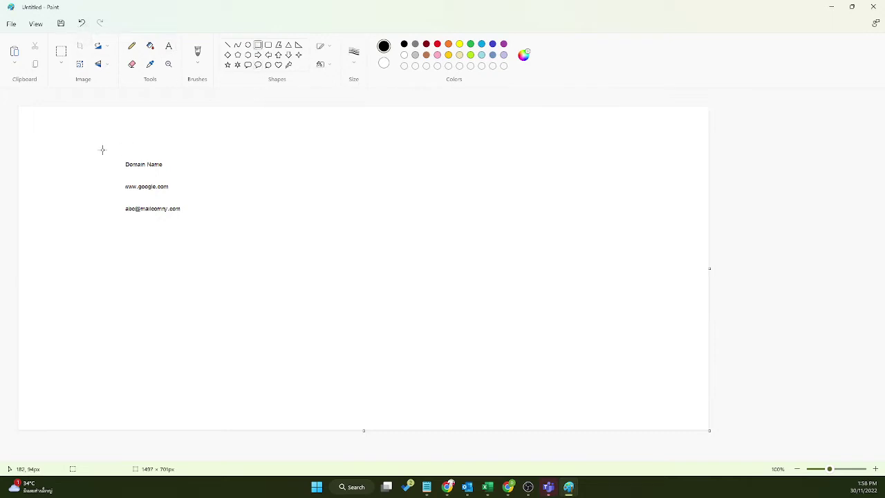
Step: Draw a rectangular border around the Domain Name, address and e-mail lines
{"action": "mouse_move", "coordinate": [103, 149]}
{"action": "left_mouse_down"}
{"action": "mouse_move", "coordinate": [214, 231]}
{"action": "mouse_move", "coordinate": [205, 227]}
{"action": "left_mouse_up"}
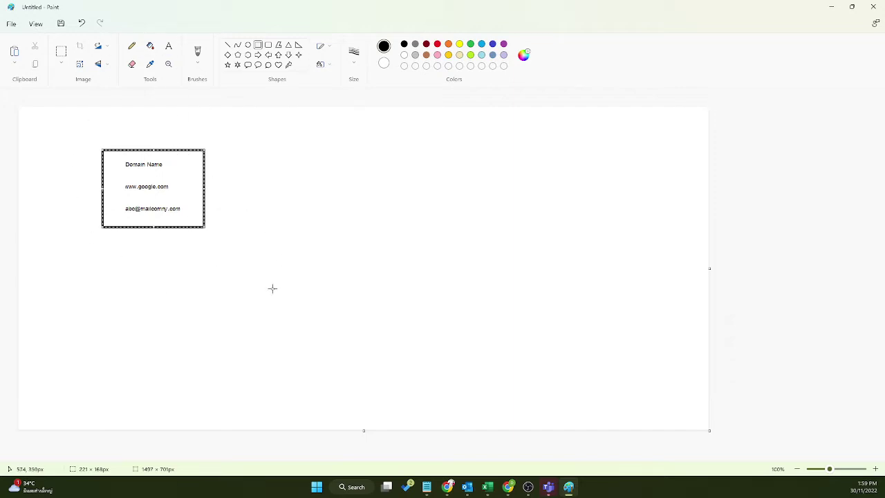
{"action": "left_click", "coordinate": [132, 45]}
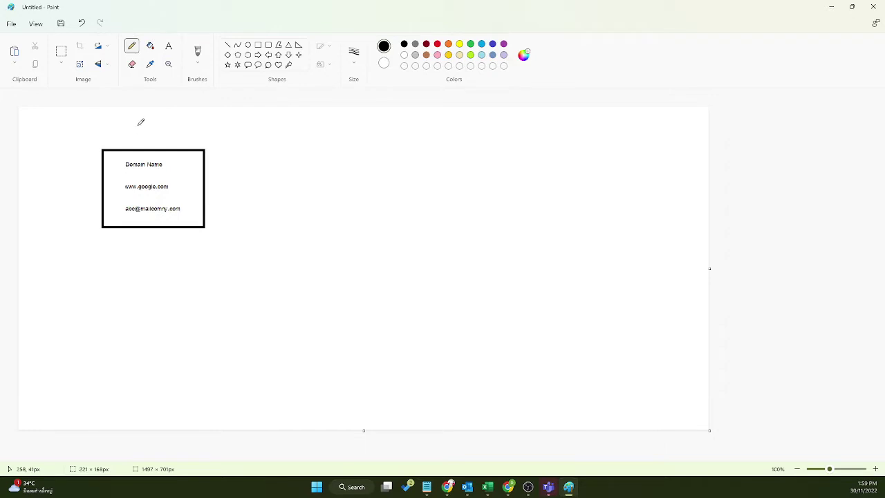
Step: Hand-letter SP above the box, undoing stray strokes, and sketch a stick figure beside it
{"action": "mouse_move", "coordinate": [133, 125]}
{"action": "left_mouse_down"}
{"action": "mouse_move", "coordinate": [136, 137]}
{"action": "mouse_move", "coordinate": [160, 125]}
{"action": "mouse_move", "coordinate": [151, 138]}
{"action": "left_mouse_up"}
{"action": "left_click", "coordinate": [82, 23]}
{"action": "left_click", "coordinate": [81, 24]}
{"action": "left_click", "coordinate": [82, 23]}
{"action": "mouse_move", "coordinate": [140, 121]}
{"action": "left_mouse_down"}
{"action": "mouse_move", "coordinate": [141, 134]}
{"action": "mouse_move", "coordinate": [142, 119]}
{"action": "mouse_move", "coordinate": [137, 130]}
{"action": "mouse_move", "coordinate": [157, 136]}
{"action": "mouse_move", "coordinate": [164, 116]}
{"action": "mouse_move", "coordinate": [157, 128]}
{"action": "left_mouse_up"}
{"action": "mouse_move", "coordinate": [280, 144]}
{"action": "left_mouse_down"}
{"action": "mouse_move", "coordinate": [289, 128]}
{"action": "mouse_move", "coordinate": [276, 170]}
{"action": "mouse_move", "coordinate": [300, 175]}
{"action": "mouse_move", "coordinate": [320, 152]}
{"action": "mouse_move", "coordinate": [172, 132]}
{"action": "mouse_move", "coordinate": [179, 137]}
{"action": "mouse_move", "coordinate": [176, 129]}
{"action": "left_mouse_up"}
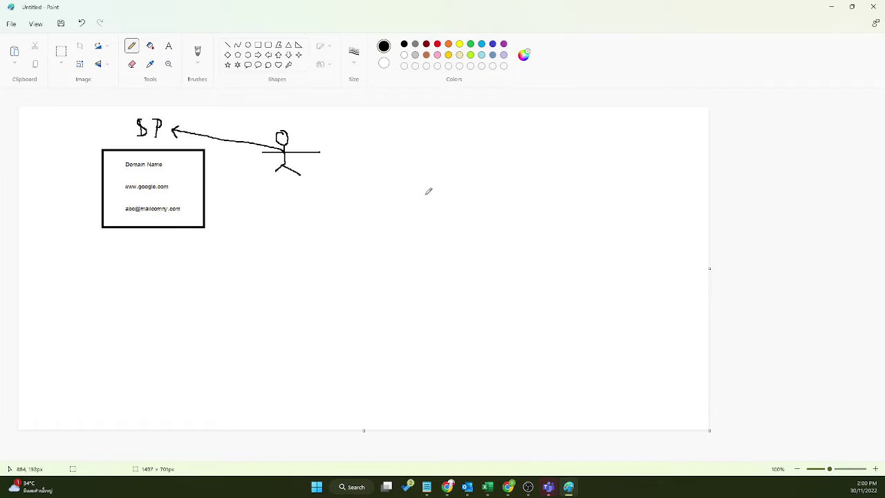
Step: Sketch a box labelled M365 and a Web circle to the right
{"action": "mouse_move", "coordinate": [420, 206]}
{"action": "left_mouse_down"}
{"action": "mouse_move", "coordinate": [420, 193]}
{"action": "mouse_move", "coordinate": [443, 184]}
{"action": "mouse_move", "coordinate": [443, 215]}
{"action": "mouse_move", "coordinate": [420, 216]}
{"action": "left_mouse_up"}
{"action": "mouse_move", "coordinate": [419, 167]}
{"action": "left_mouse_down"}
{"action": "mouse_move", "coordinate": [424, 158]}
{"action": "mouse_move", "coordinate": [446, 161]}
{"action": "mouse_move", "coordinate": [441, 172]}
{"action": "mouse_move", "coordinate": [458, 163]}
{"action": "mouse_move", "coordinate": [478, 170]}
{"action": "mouse_move", "coordinate": [470, 174]}
{"action": "mouse_move", "coordinate": [498, 153]}
{"action": "left_mouse_up"}
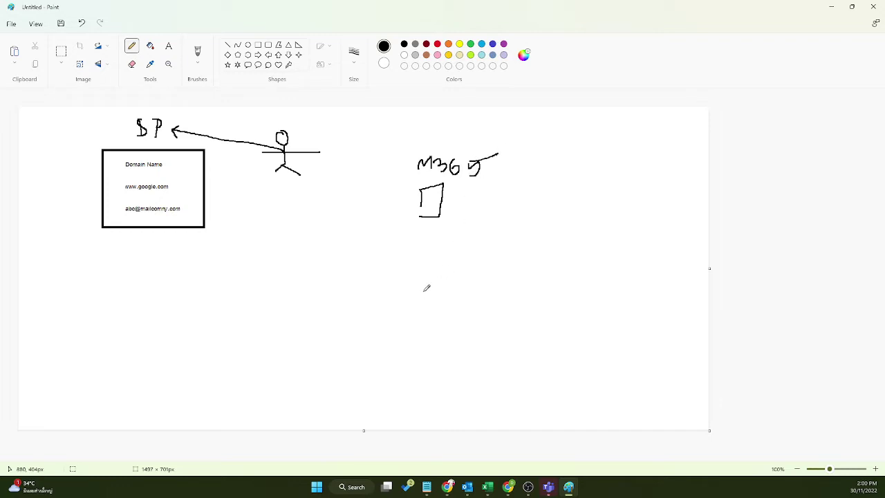
{"action": "mouse_move", "coordinate": [419, 282]}
{"action": "left_mouse_down"}
{"action": "mouse_move", "coordinate": [433, 320]}
{"action": "mouse_move", "coordinate": [416, 283]}
{"action": "mouse_move", "coordinate": [434, 259]}
{"action": "mouse_move", "coordinate": [455, 265]}
{"action": "left_mouse_up"}
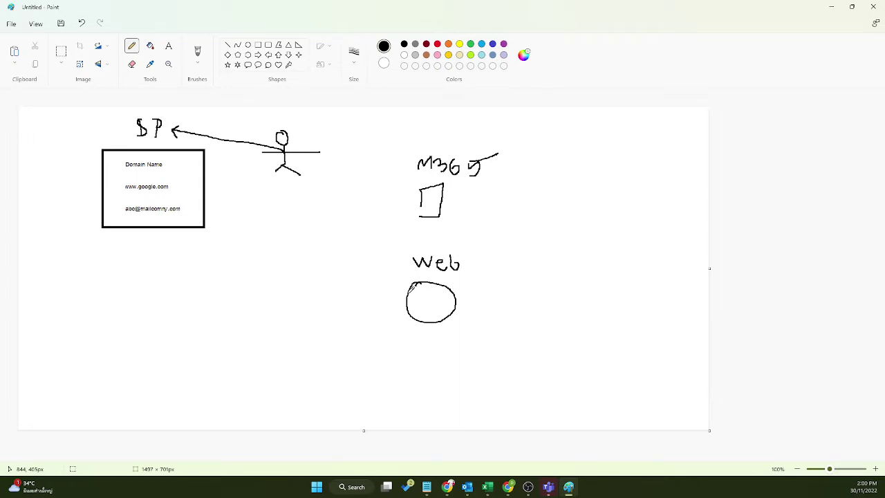
{"action": "mouse_move", "coordinate": [410, 286]}
{"action": "left_mouse_down"}
{"action": "mouse_move", "coordinate": [273, 199]}
{"action": "mouse_move", "coordinate": [177, 192]}
{"action": "left_mouse_up"}
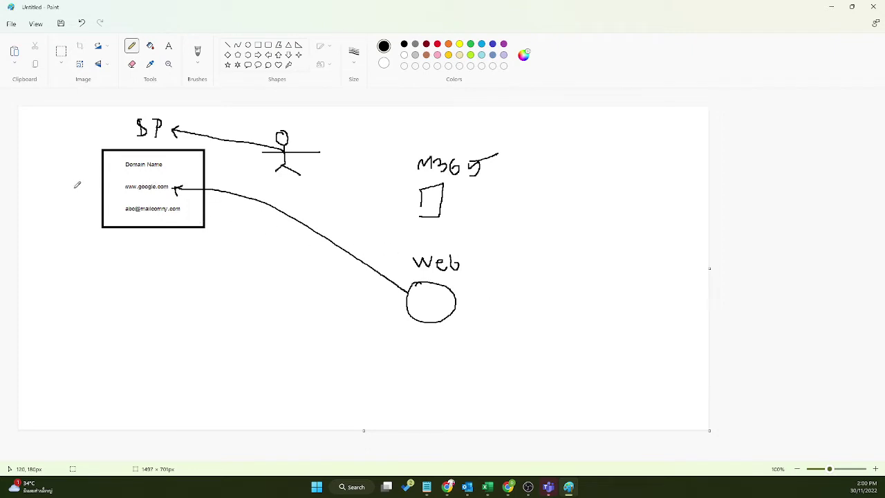
{"action": "mouse_move", "coordinate": [30, 130]}
{"action": "left_mouse_down"}
{"action": "mouse_move", "coordinate": [23, 154]}
{"action": "mouse_move", "coordinate": [37, 138]}
{"action": "mouse_move", "coordinate": [110, 183]}
{"action": "left_mouse_up"}
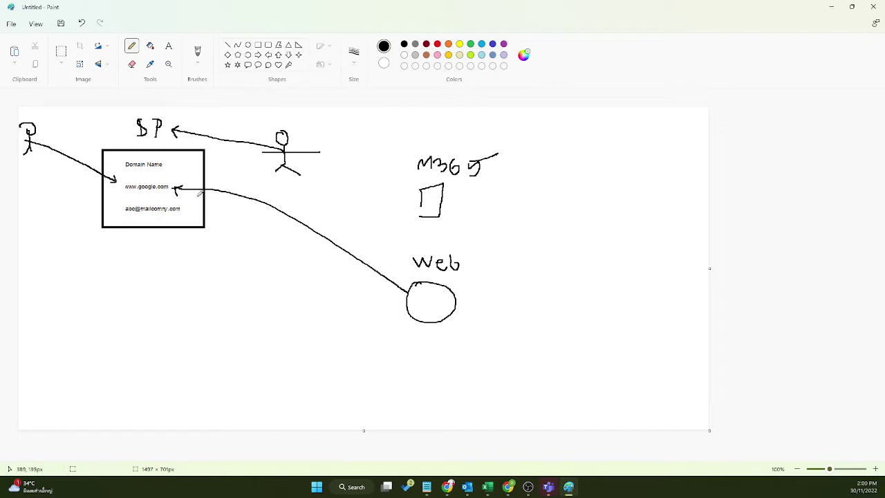
{"action": "mouse_move", "coordinate": [196, 196]}
{"action": "left_mouse_down"}
{"action": "mouse_move", "coordinate": [297, 228]}
{"action": "mouse_move", "coordinate": [398, 276]}
{"action": "mouse_move", "coordinate": [407, 290]}
{"action": "mouse_move", "coordinate": [385, 287]}
{"action": "left_mouse_up"}
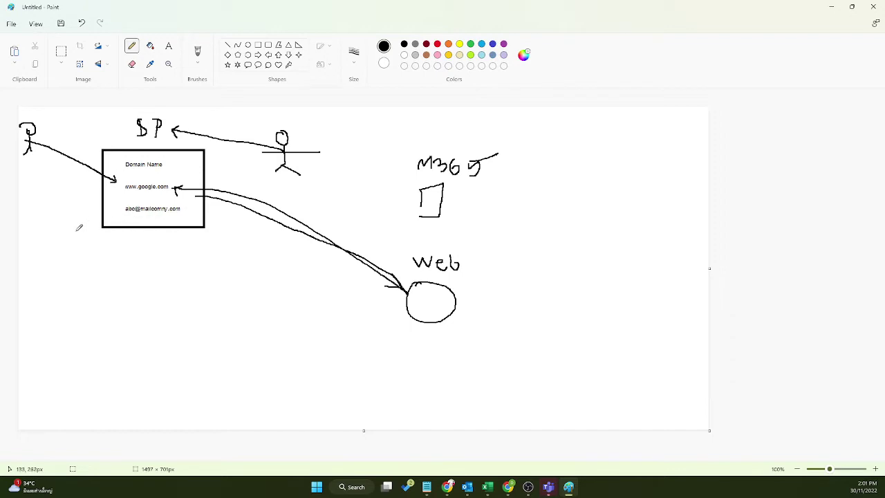
{"action": "mouse_move", "coordinate": [60, 270]}
{"action": "left_mouse_down"}
{"action": "mouse_move", "coordinate": [73, 274]}
{"action": "mouse_move", "coordinate": [70, 304]}
{"action": "mouse_move", "coordinate": [60, 304]}
{"action": "mouse_move", "coordinate": [82, 308]}
{"action": "mouse_move", "coordinate": [87, 263]}
{"action": "mouse_move", "coordinate": [145, 221]}
{"action": "mouse_move", "coordinate": [414, 196]}
{"action": "mouse_move", "coordinate": [414, 210]}
{"action": "left_mouse_up"}
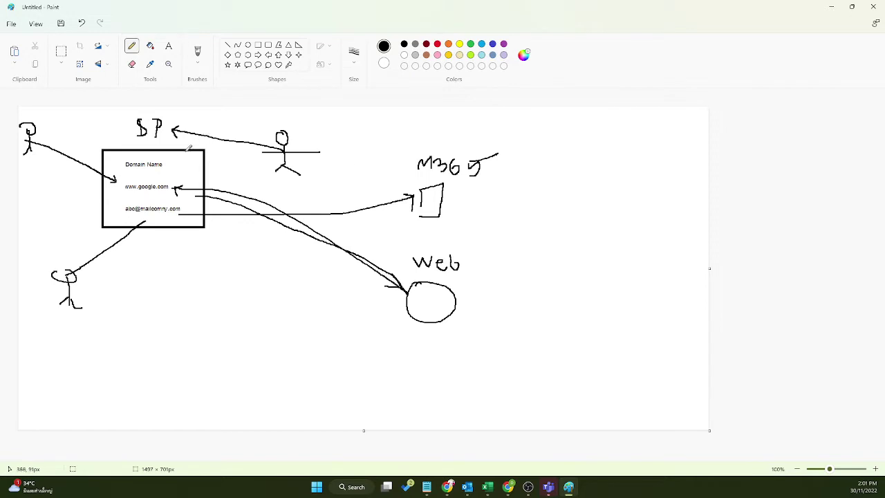
Step: Retrace the Domain Name box and draw a curve from beside M365 into it
{"action": "mouse_move", "coordinate": [166, 146]}
{"action": "left_mouse_down"}
{"action": "mouse_move", "coordinate": [110, 173]}
{"action": "mouse_move", "coordinate": [198, 169]}
{"action": "mouse_move", "coordinate": [112, 168]}
{"action": "left_mouse_up"}
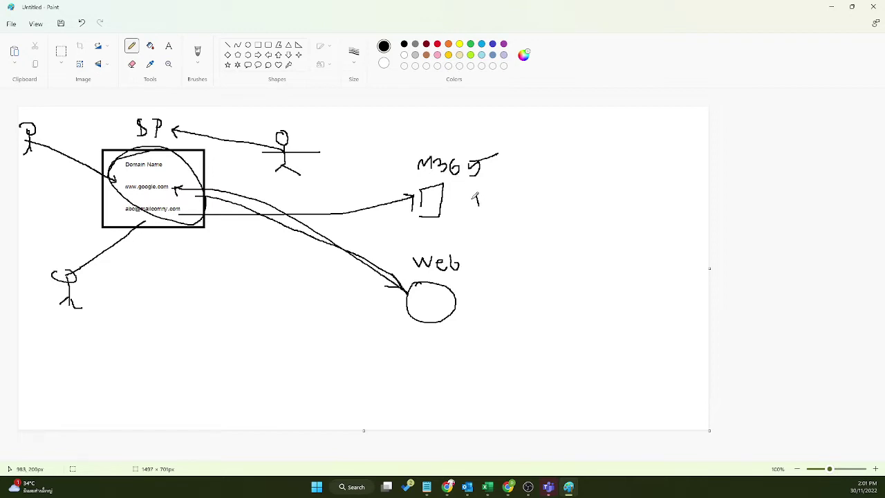
{"action": "mouse_move", "coordinate": [473, 195]}
{"action": "left_mouse_down"}
{"action": "mouse_move", "coordinate": [482, 194]}
{"action": "mouse_move", "coordinate": [477, 207]}
{"action": "mouse_move", "coordinate": [485, 203]}
{"action": "left_mouse_up"}
{"action": "mouse_move", "coordinate": [489, 196]}
{"action": "left_mouse_down"}
{"action": "mouse_move", "coordinate": [274, 163]}
{"action": "mouse_move", "coordinate": [180, 169]}
{"action": "mouse_move", "coordinate": [167, 200]}
{"action": "mouse_move", "coordinate": [193, 200]}
{"action": "left_mouse_up"}
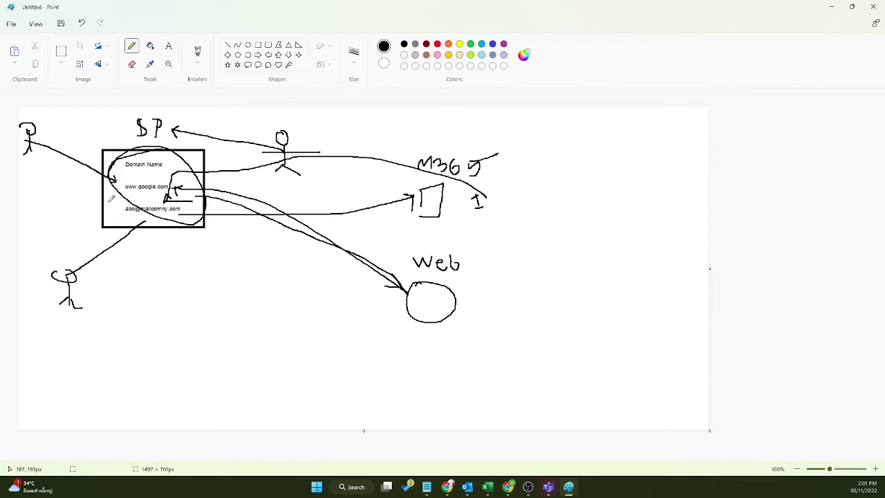
{"action": "mouse_move", "coordinate": [115, 200]}
{"action": "left_mouse_down"}
{"action": "mouse_move", "coordinate": [151, 254]}
{"action": "mouse_move", "coordinate": [165, 159]}
{"action": "mouse_move", "coordinate": [134, 224]}
{"action": "left_mouse_up"}
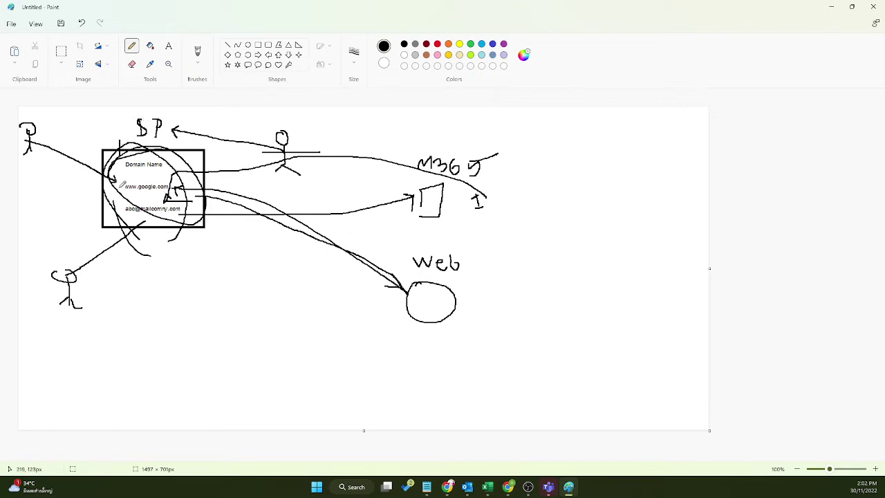
{"action": "left_click_drag", "start_coordinate": [120, 144], "coordinate": [121, 219]}
{"action": "mouse_move", "coordinate": [206, 169]}
{"action": "left_mouse_down"}
{"action": "mouse_move", "coordinate": [201, 233]}
{"action": "mouse_move", "coordinate": [122, 226]}
{"action": "left_mouse_up"}
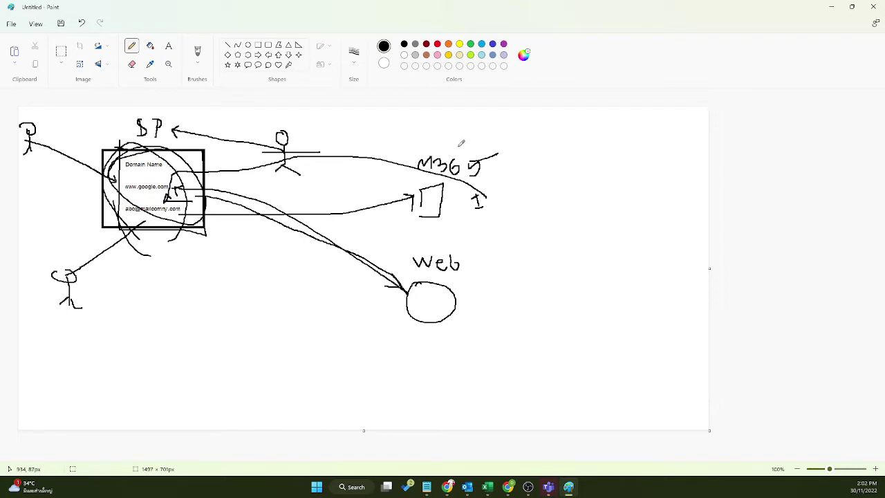
{"action": "mouse_move", "coordinate": [411, 113]}
{"action": "left_mouse_down"}
{"action": "mouse_move", "coordinate": [412, 148]}
{"action": "mouse_move", "coordinate": [403, 151]}
{"action": "mouse_move", "coordinate": [432, 132]}
{"action": "mouse_move", "coordinate": [249, 112]}
{"action": "mouse_move", "coordinate": [171, 124]}
{"action": "mouse_move", "coordinate": [178, 127]}
{"action": "left_mouse_up"}
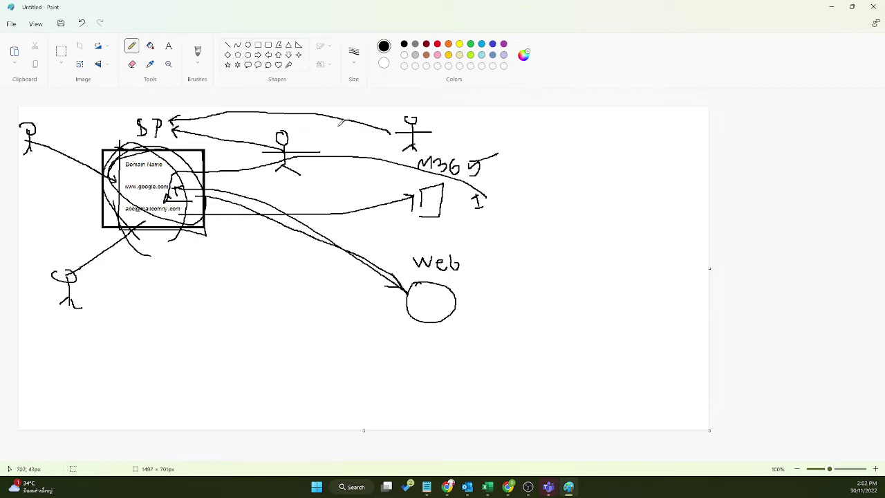
Step: Draw a long diagonal from the top-right figure down-left, ending at a circled 21
{"action": "left_click_drag", "start_coordinate": [288, 119], "coordinate": [288, 126]}
{"action": "left_click_drag", "start_coordinate": [394, 132], "coordinate": [206, 301]}
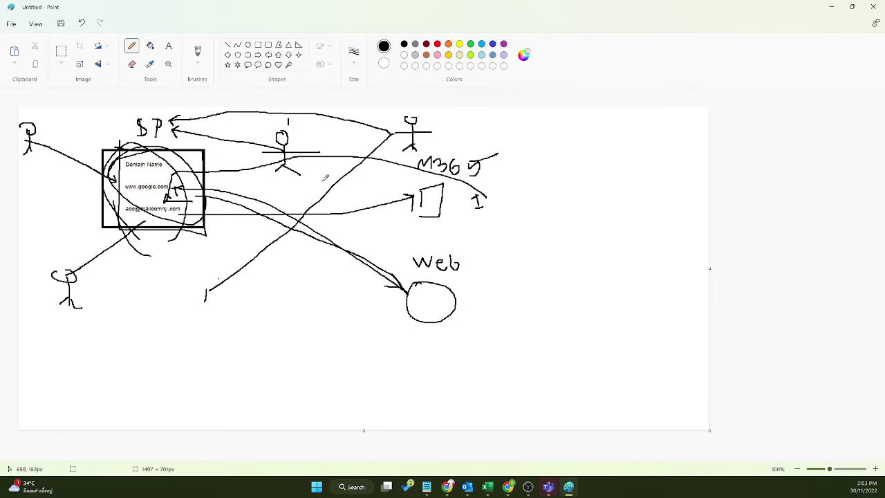
{"action": "left_click_drag", "start_coordinate": [323, 183], "coordinate": [330, 192]}
{"action": "mouse_move", "coordinate": [190, 296]}
{"action": "left_mouse_down"}
{"action": "mouse_move", "coordinate": [191, 304]}
{"action": "mouse_move", "coordinate": [207, 302]}
{"action": "mouse_move", "coordinate": [176, 287]}
{"action": "mouse_move", "coordinate": [220, 289]}
{"action": "mouse_move", "coordinate": [262, 310]}
{"action": "left_mouse_up"}
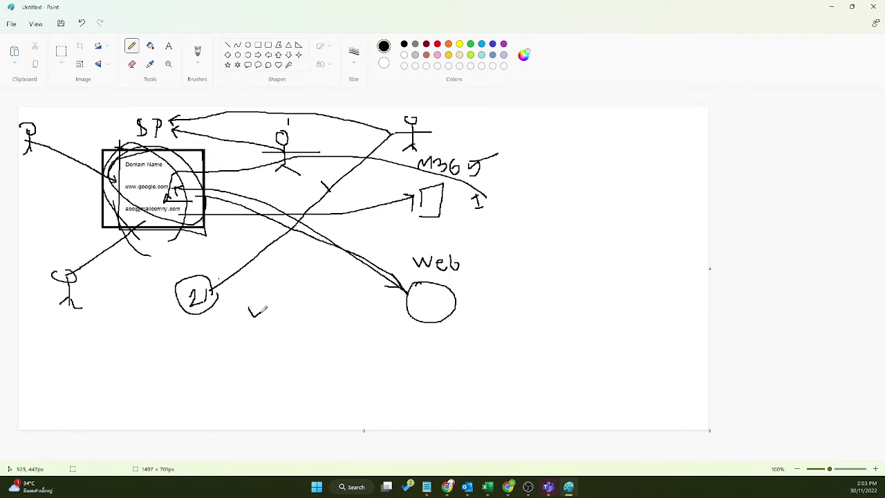
Step: Add a small tick mark just above the circled 21
{"action": "left_click_drag", "start_coordinate": [218, 265], "coordinate": [221, 269]}
Step: Start a new blank canvas with File > New, choosing Don't save for the sketch
{"action": "left_click", "coordinate": [10, 25]}
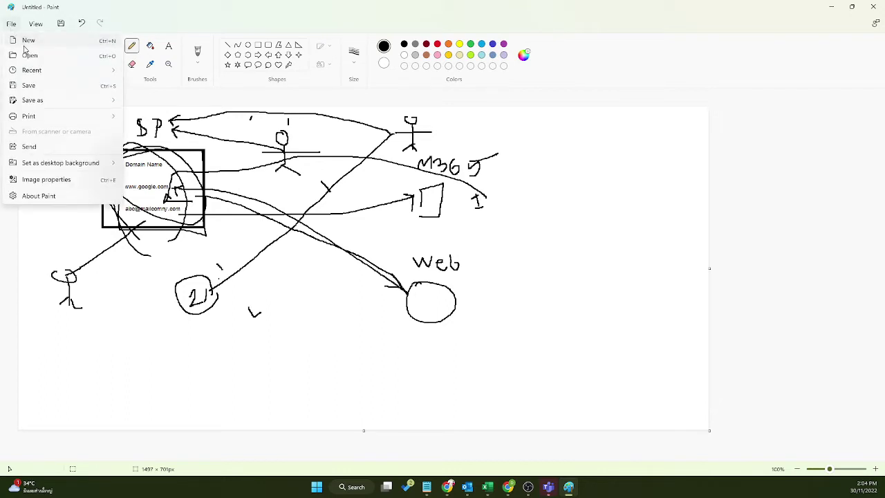
{"action": "left_click", "coordinate": [24, 43]}
{"action": "left_click", "coordinate": [446, 263]}
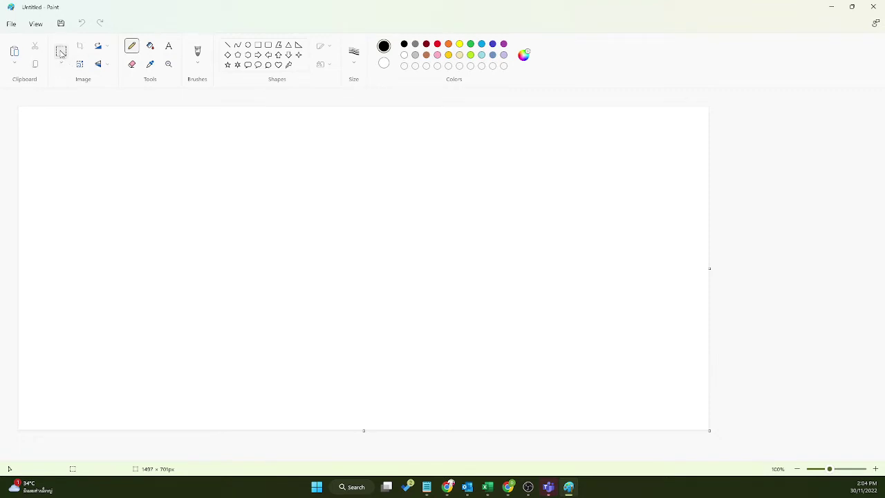
{"action": "left_click", "coordinate": [61, 52]}
{"action": "left_click_drag", "start_coordinate": [121, 164], "coordinate": [247, 269]}
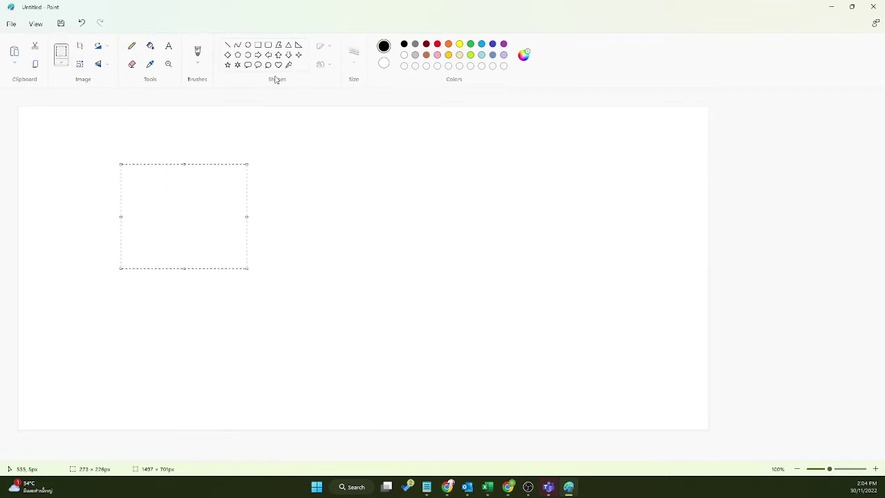
Step: Draw a square on the left of the canvas and label it SP
{"action": "left_click", "coordinate": [258, 44]}
{"action": "left_click_drag", "start_coordinate": [127, 166], "coordinate": [243, 279]}
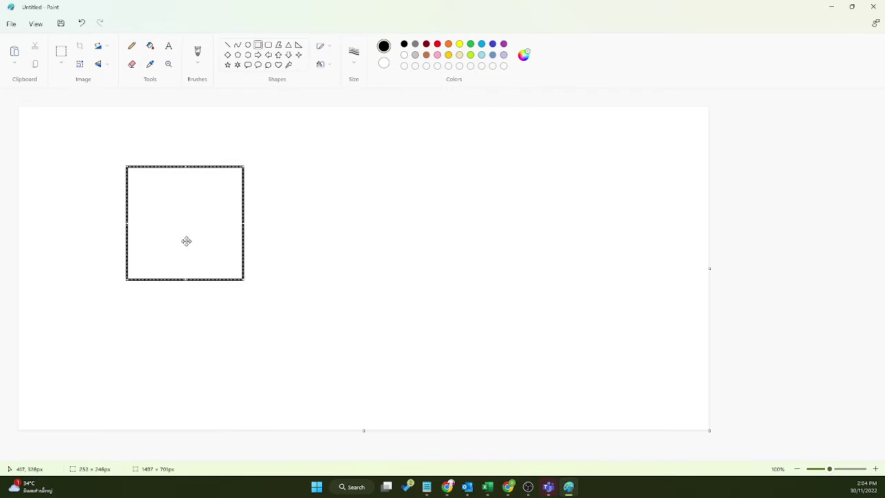
{"action": "left_click", "coordinate": [169, 47]}
{"action": "left_click_drag", "start_coordinate": [141, 194], "coordinate": [199, 209]}
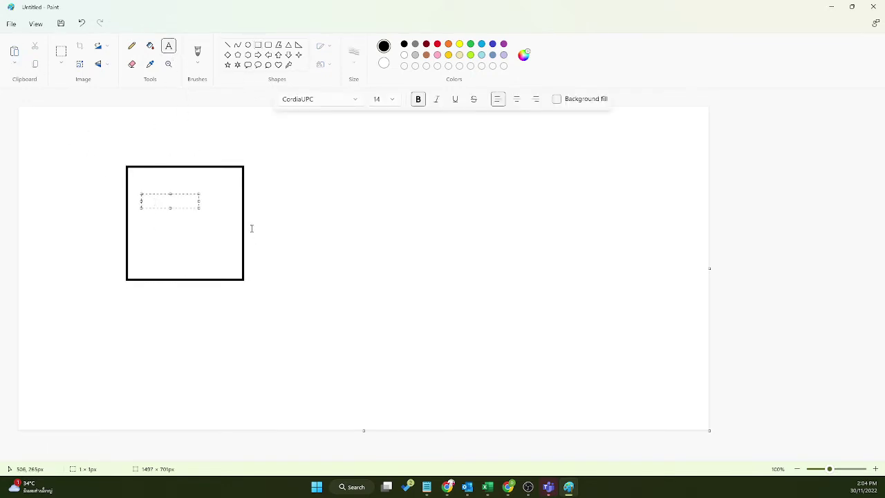
{"action": "type", "text": "SP"}
{"action": "left_click", "coordinate": [248, 45]}
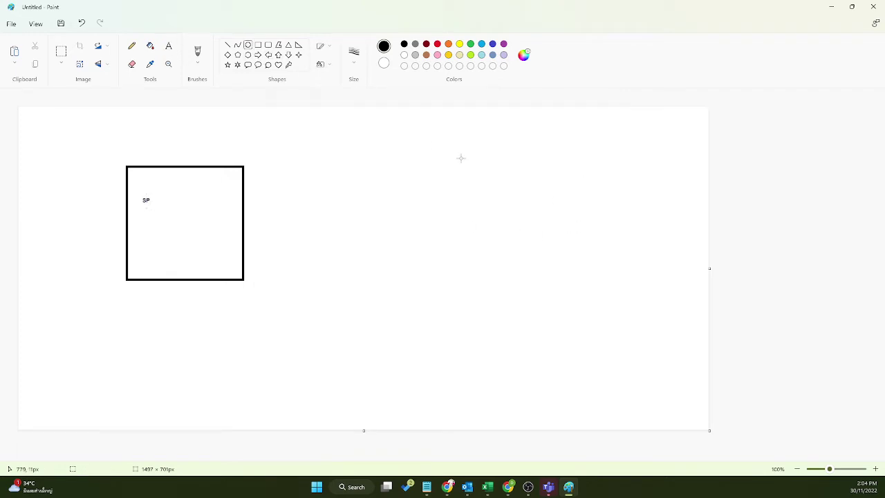
Step: Draw an oval on the right and label it CS
{"action": "left_click_drag", "start_coordinate": [568, 179], "coordinate": [660, 310]}
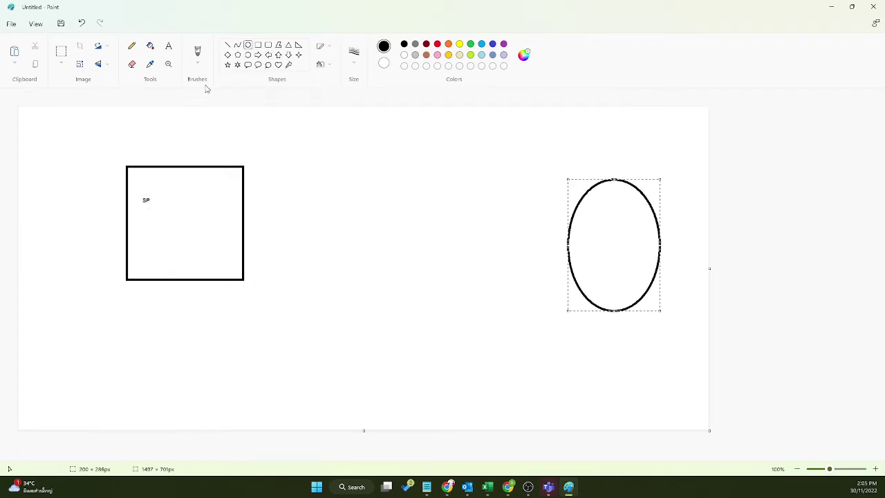
{"action": "left_click", "coordinate": [168, 46]}
{"action": "left_click", "coordinate": [590, 230]}
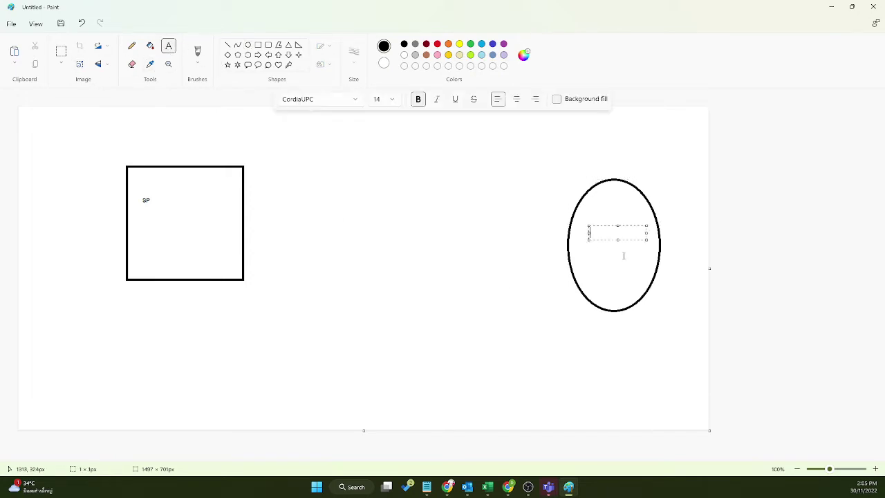
{"action": "type", "text": "CS"}
{"action": "left_click", "coordinate": [187, 203]}
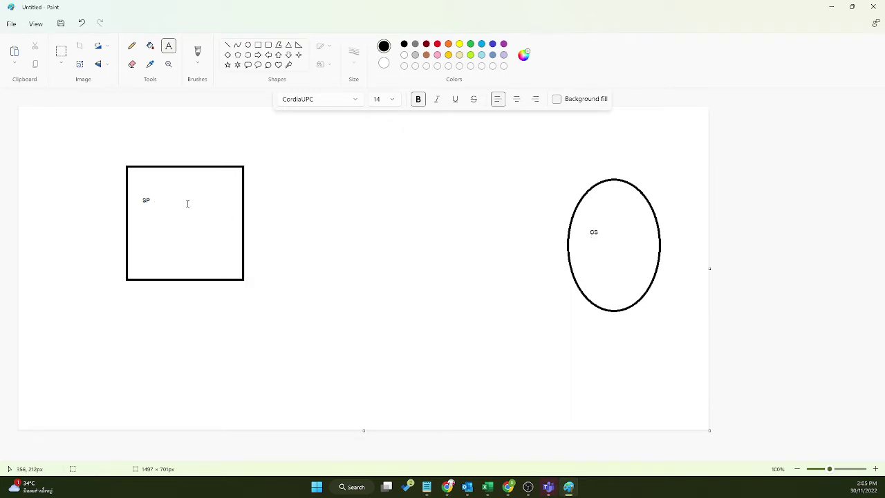
Step: Add the Domain label below SP inside the square
{"action": "left_click", "coordinate": [145, 197]}
{"action": "left_click", "coordinate": [146, 229]}
{"action": "left_click", "coordinate": [144, 228]}
{"action": "type", "text": "Domain"}
{"action": "left_click", "coordinate": [173, 412]}
Step: Draw a tall middle rectangle, connect it to the SP square and CS oval, then minimize Paint
{"action": "left_click", "coordinate": [258, 45]}
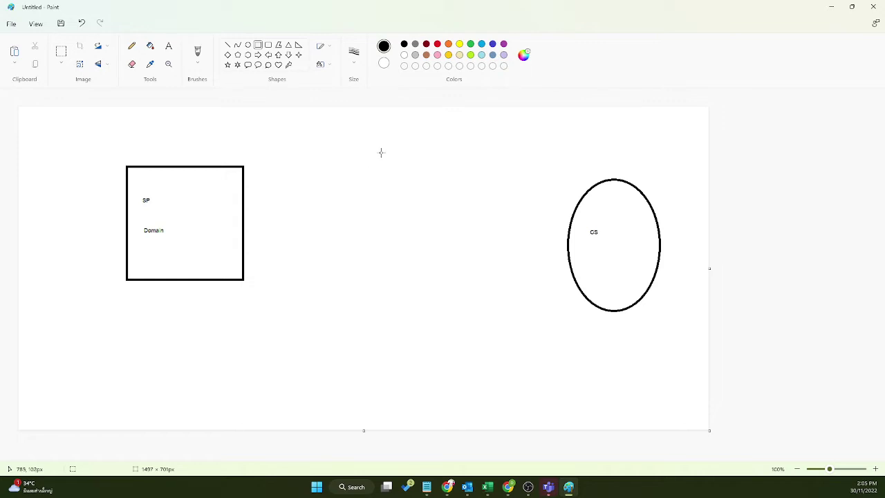
{"action": "mouse_move", "coordinate": [382, 148]}
{"action": "left_mouse_down"}
{"action": "mouse_move", "coordinate": [415, 335]}
{"action": "mouse_move", "coordinate": [426, 348]}
{"action": "left_mouse_up"}
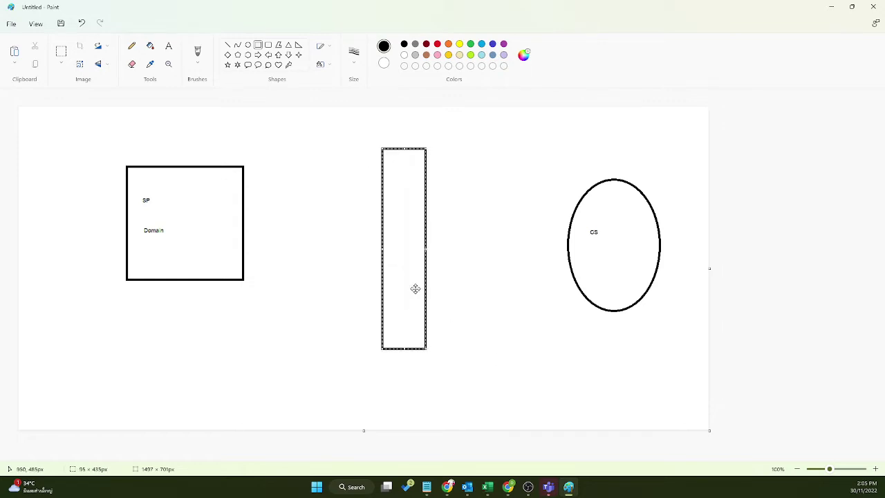
{"action": "left_click", "coordinate": [228, 44]}
{"action": "left_click_drag", "start_coordinate": [380, 205], "coordinate": [244, 213]}
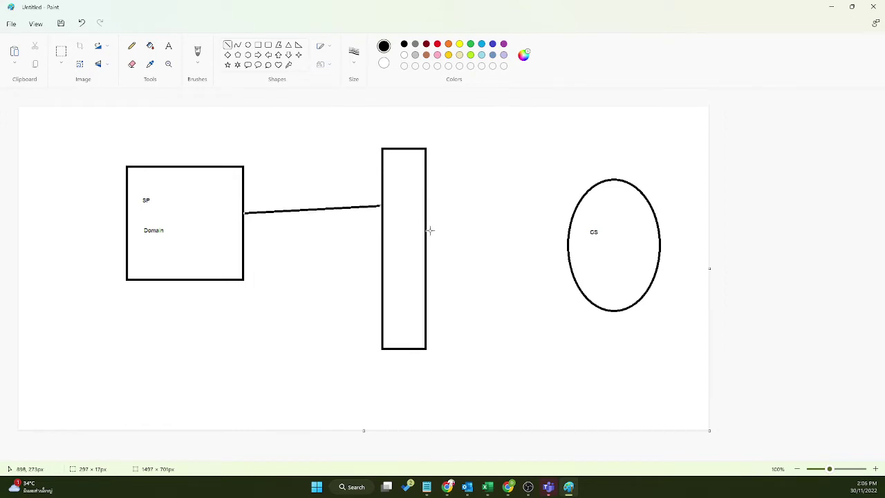
{"action": "left_click_drag", "start_coordinate": [428, 225], "coordinate": [569, 230]}
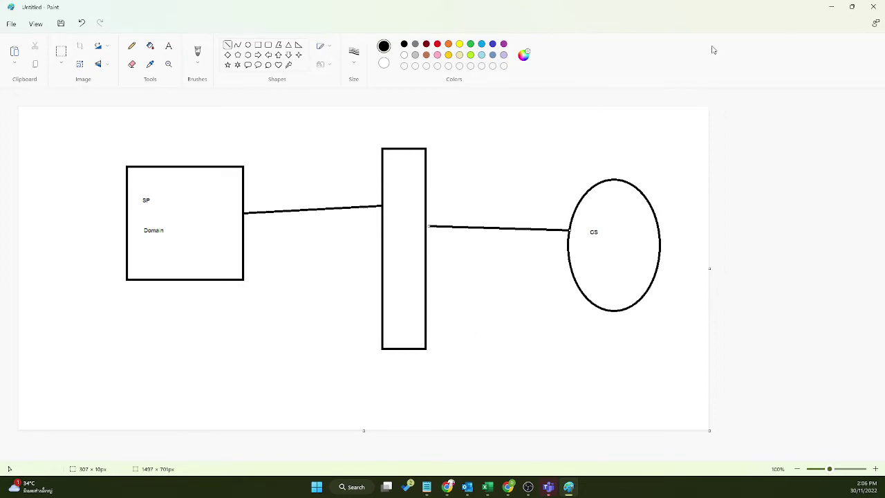
{"action": "left_click", "coordinate": [829, 13]}
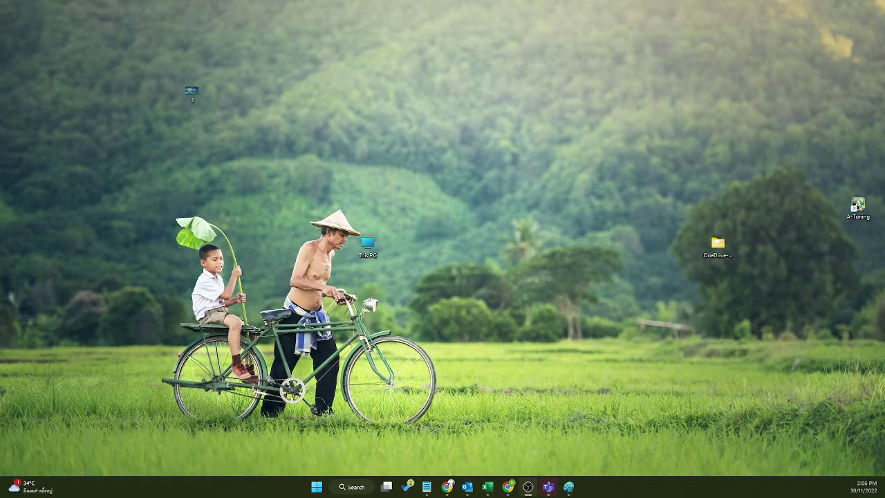
Step: Bring Chrome forward and open the zabbixinthailand.com Overview page in Cloudflare
{"action": "key", "text": "alt+Tab"}
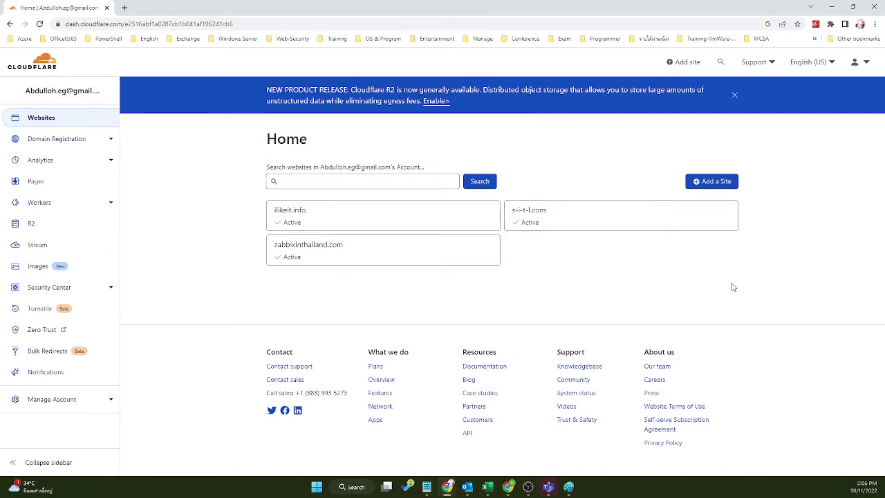
{"action": "left_click", "coordinate": [367, 249]}
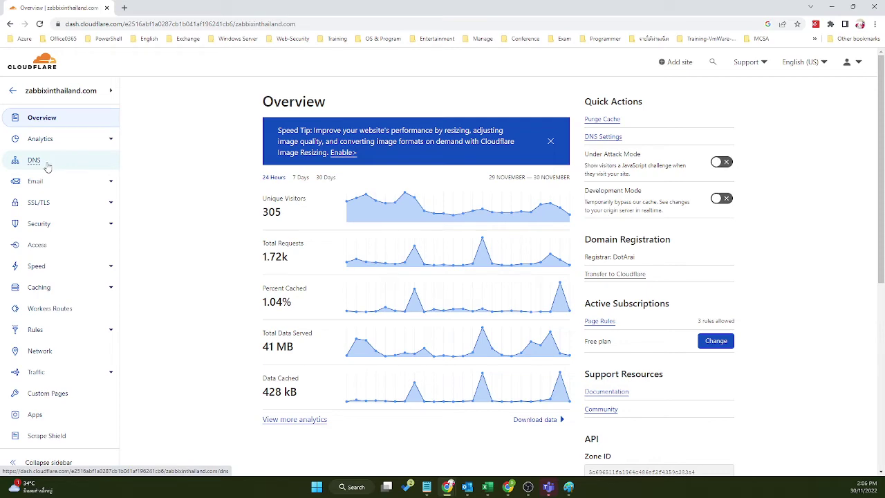
Step: Snap the Cloudflare Chrome window to the right screen edge to reveal the desktop
{"action": "left_click_drag", "start_coordinate": [226, 14], "coordinate": [884, 46]}
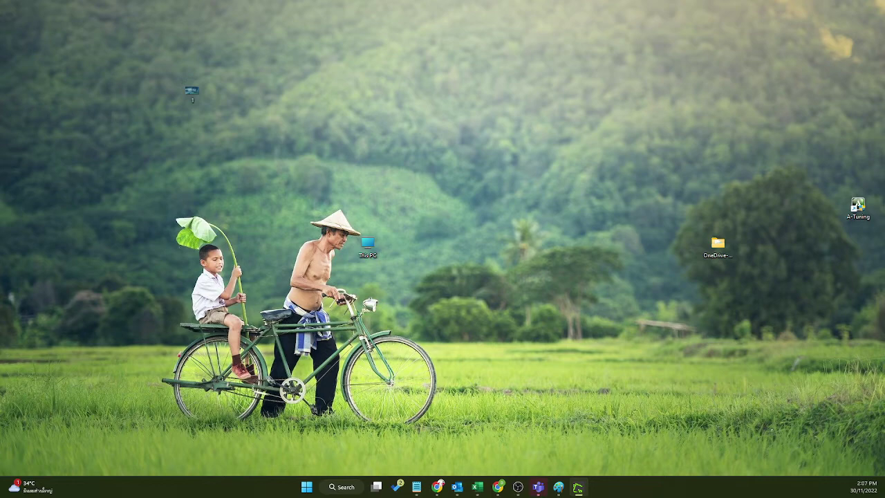
Step: Maximize Greenshot, draw a red rectangle around the DNS page's Add record button, then minimize
{"action": "left_click_drag", "start_coordinate": [794, 93], "coordinate": [528, 103]}
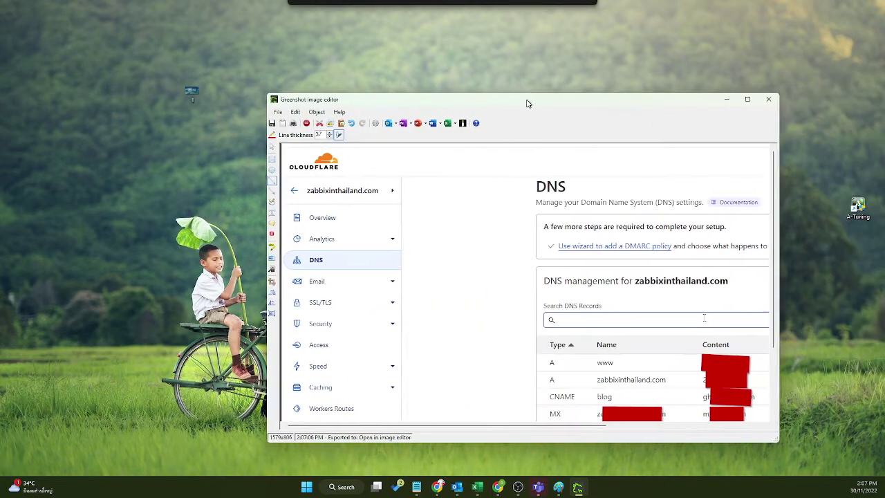
{"action": "double_click", "coordinate": [528, 97]}
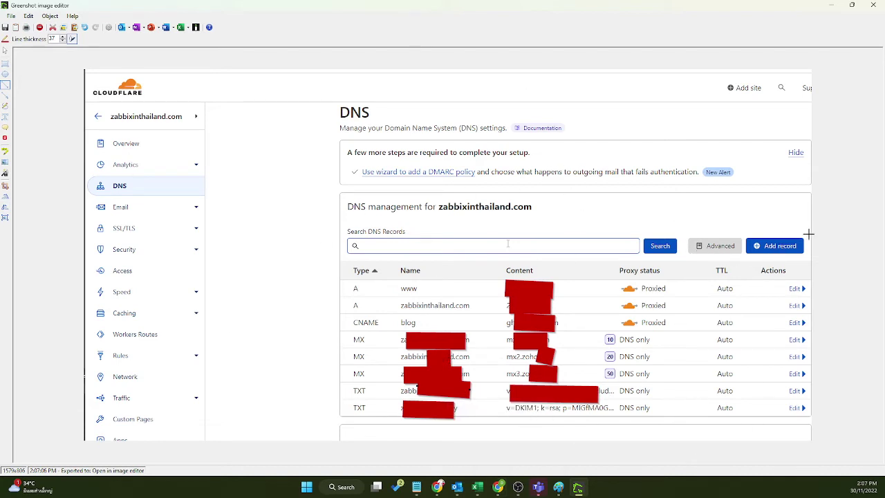
{"action": "left_click", "coordinate": [5, 63]}
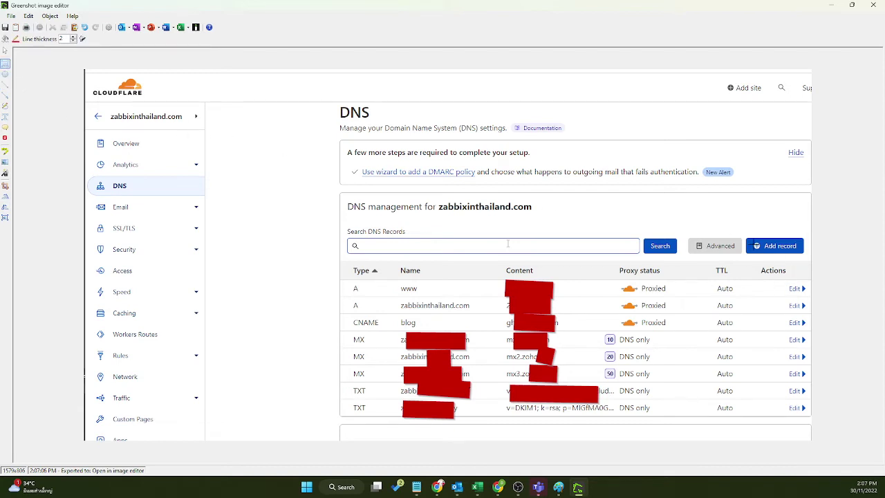
{"action": "mouse_move", "coordinate": [744, 227]}
{"action": "left_mouse_down"}
{"action": "mouse_move", "coordinate": [807, 254]}
{"action": "mouse_move", "coordinate": [807, 261]}
{"action": "left_mouse_up"}
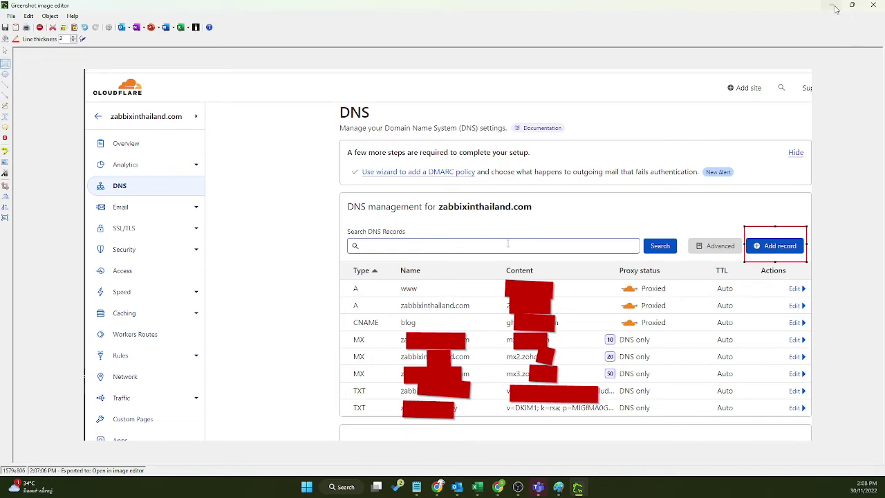
{"action": "left_click", "coordinate": [833, 6]}
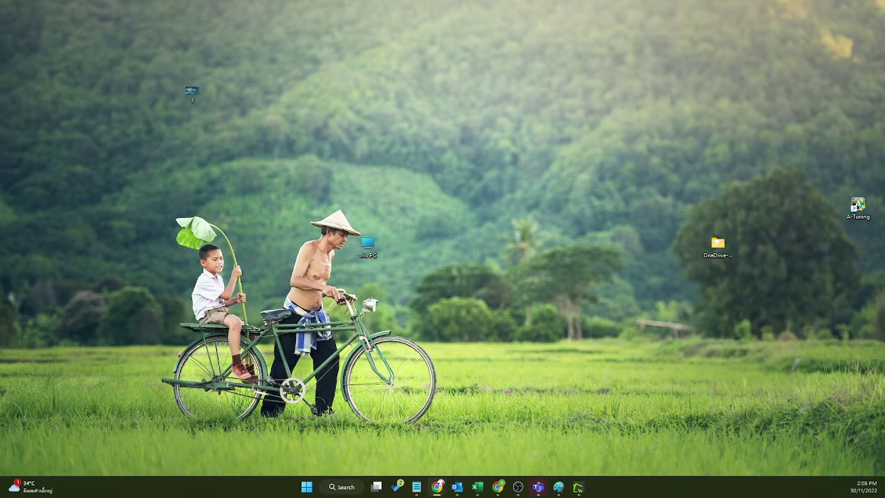
Step: Restore the Cloudflare window, highlight the Free plan text, return to account Home and minimize
{"action": "left_click", "coordinate": [437, 487]}
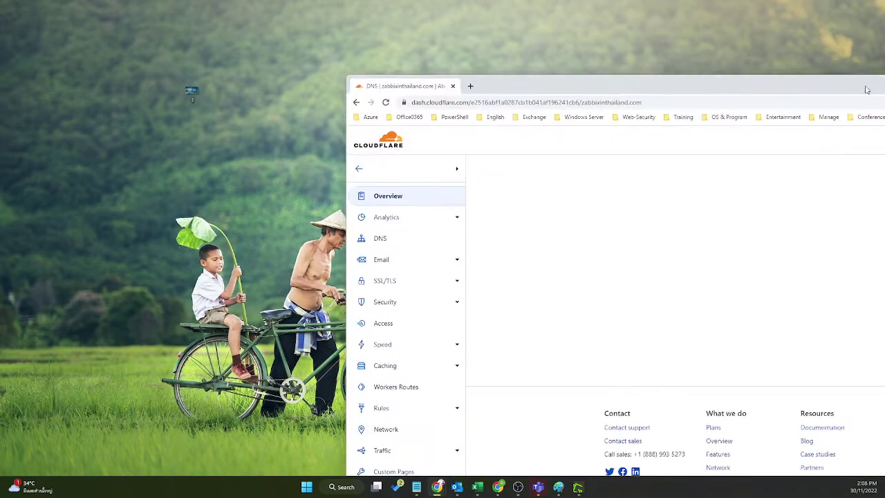
{"action": "double_click", "coordinate": [669, 97]}
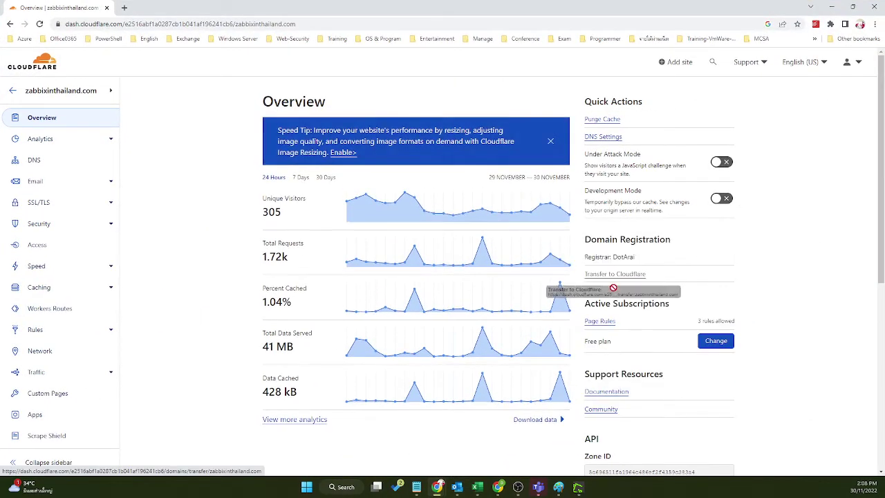
{"action": "left_click_drag", "start_coordinate": [621, 349], "coordinate": [585, 350]}
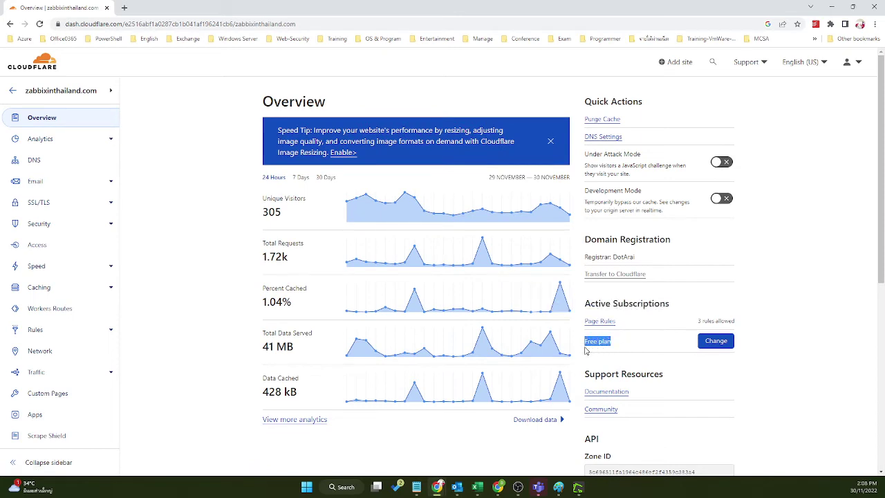
{"action": "left_click", "coordinate": [596, 340]}
{"action": "left_click_drag", "start_coordinate": [612, 343], "coordinate": [594, 342]}
{"action": "left_click", "coordinate": [12, 91]}
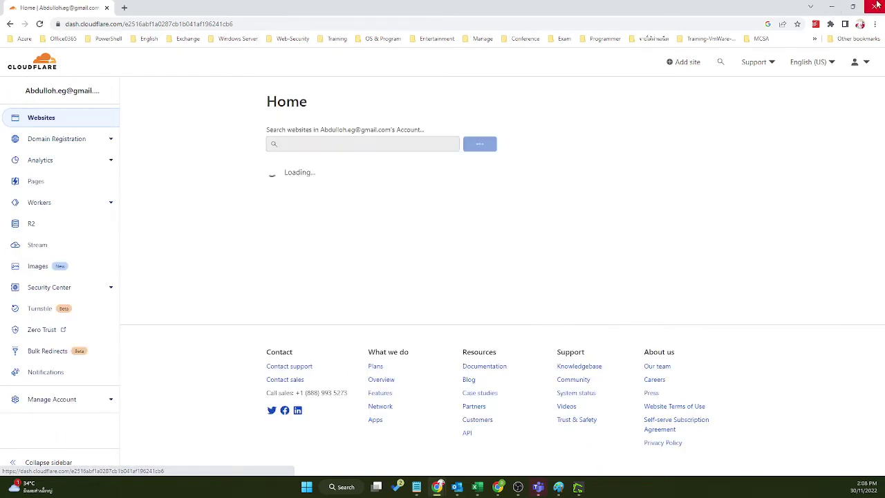
{"action": "left_click", "coordinate": [832, 8]}
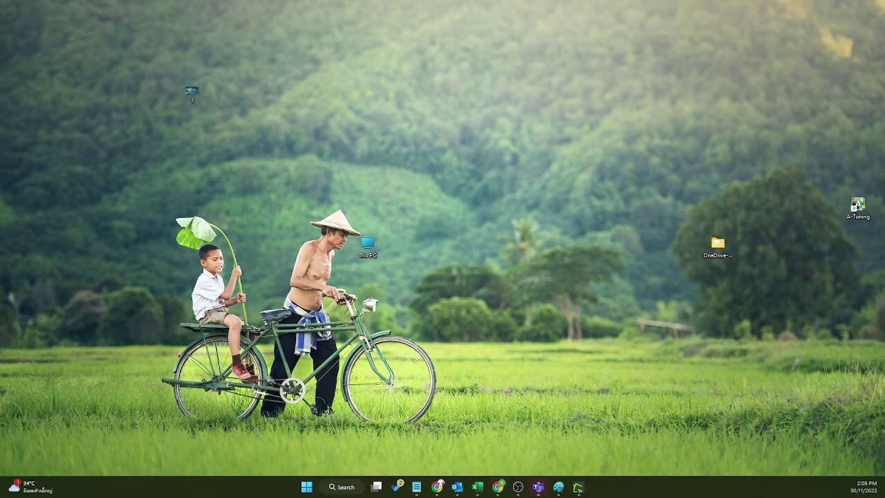
Step: Restore Chrome, show the Z.com Domain list with leedemo.online Active, and start a new tab
{"action": "left_click", "coordinate": [498, 487]}
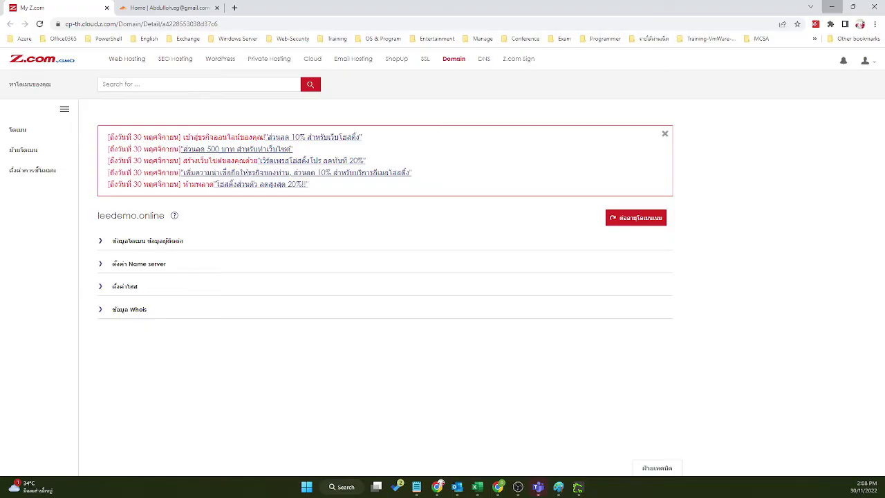
{"action": "left_click", "coordinate": [458, 62]}
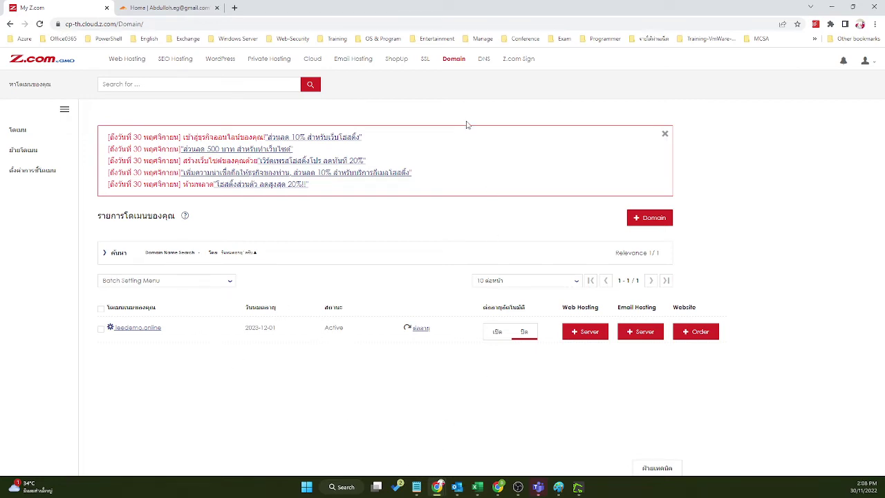
{"action": "left_click", "coordinate": [235, 7]}
Step: Load Google in the new tab, visit z.com in an incognito window, then return to My Z.com
{"action": "type", "text": "google.com"}
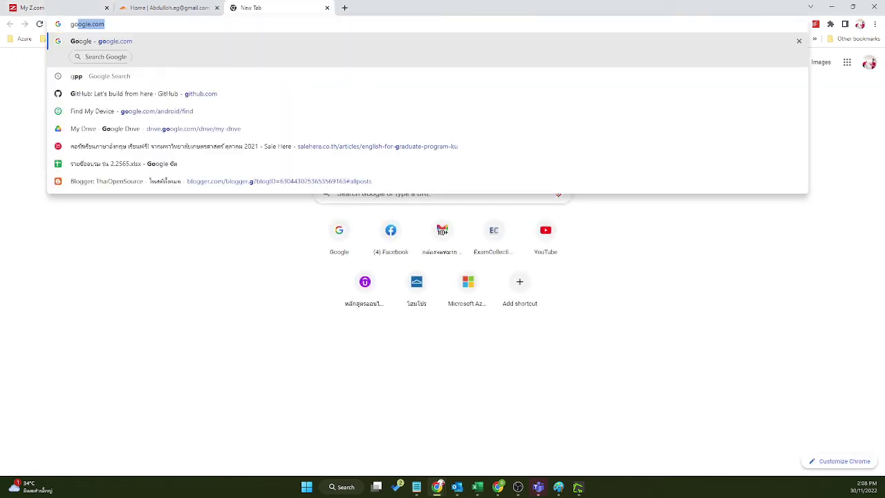
{"action": "key", "text": "Return"}
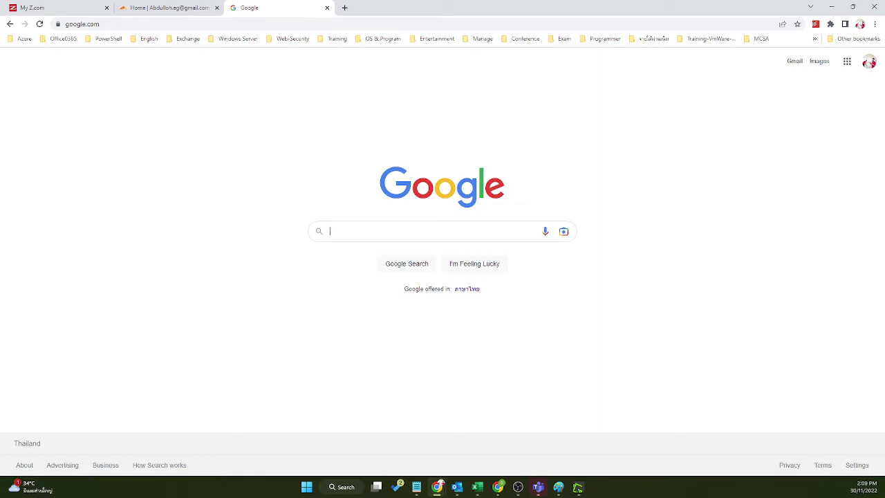
{"action": "key", "text": "ctrl+shift+n"}
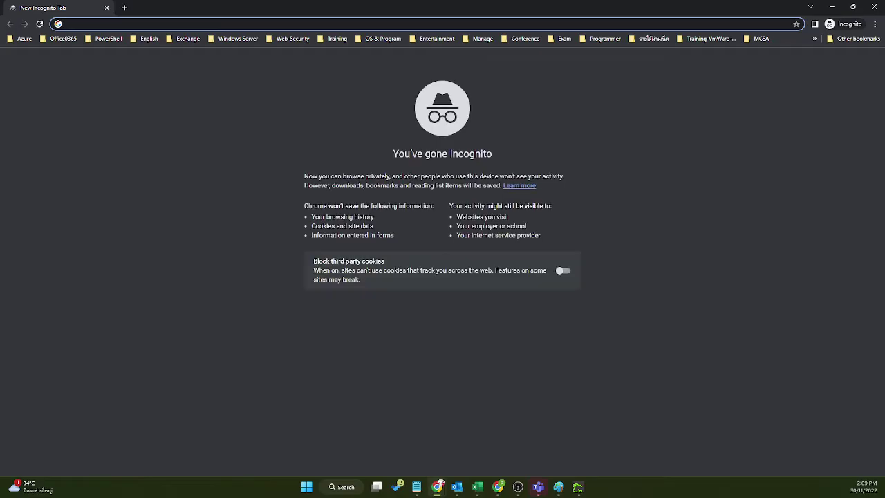
{"action": "type", "text": "z"}
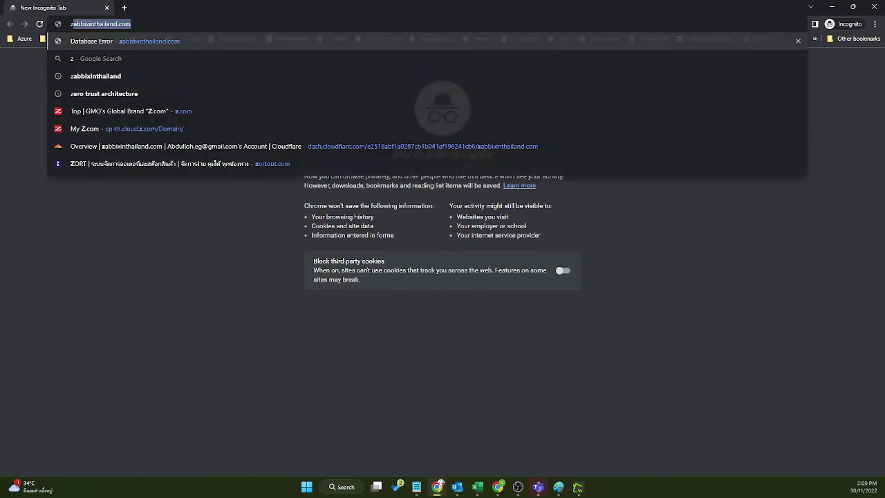
{"action": "type", "text": ".com"}
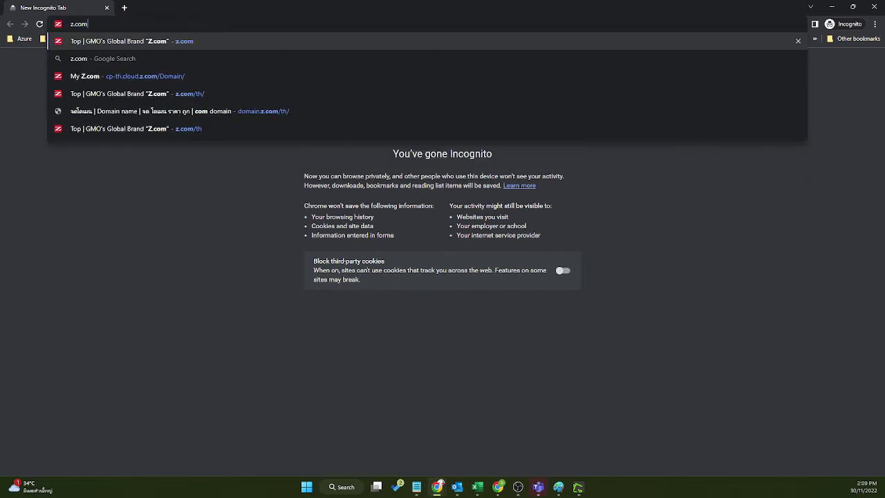
{"action": "key", "text": "Return"}
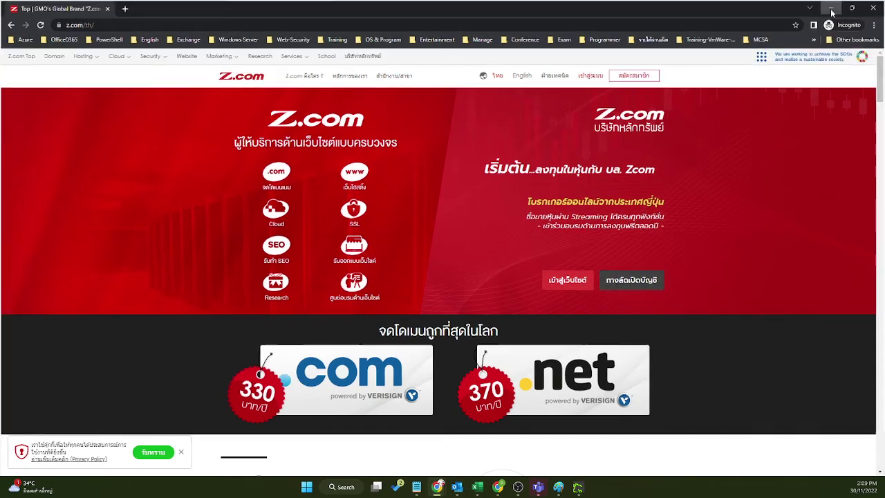
{"action": "left_click", "coordinate": [832, 8]}
{"action": "left_click", "coordinate": [57, 8]}
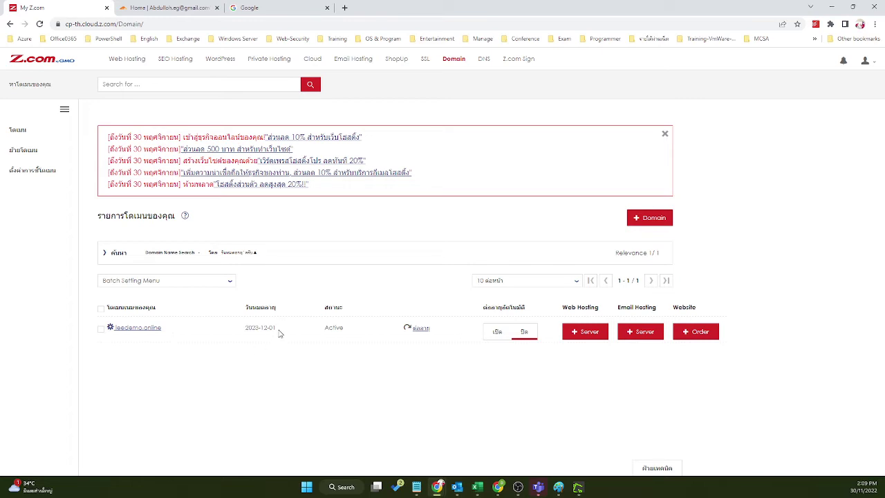
Step: Highlight leedemo.online's 2023-12-01 expiry date in the Z.com domain list
{"action": "left_click_drag", "start_coordinate": [279, 334], "coordinate": [240, 343]}
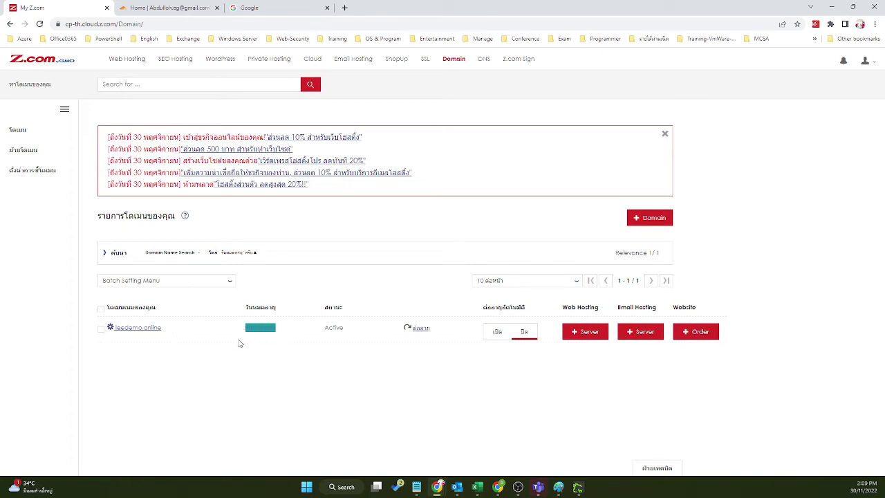
{"action": "left_click", "coordinate": [288, 362]}
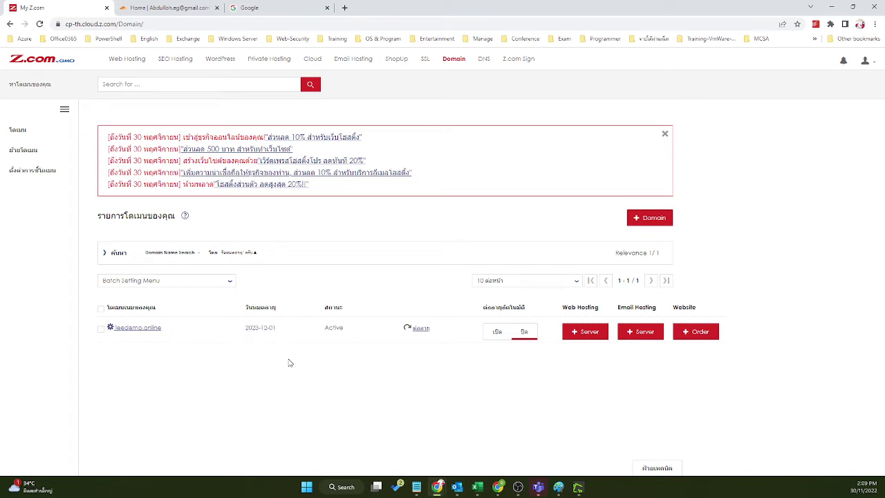
{"action": "double_click", "coordinate": [270, 328]}
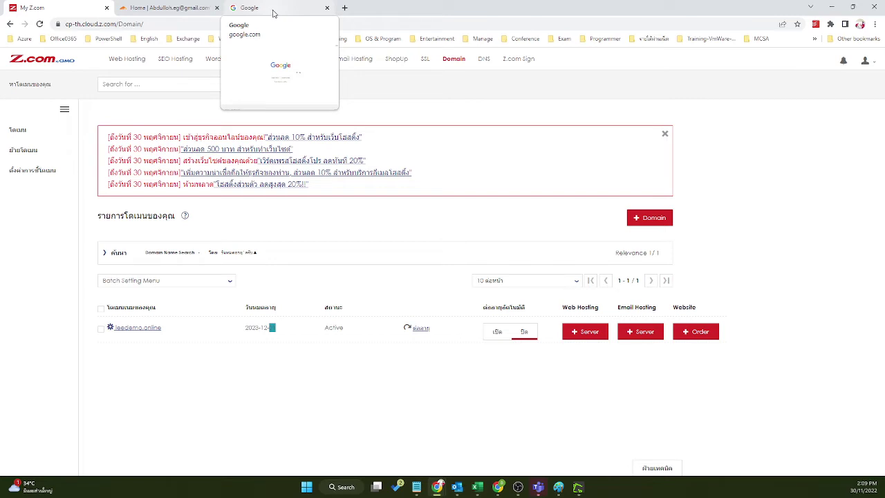
Step: Glance at the Google and Cloudflare tabs, return to My Z.com, and minimize Chrome
{"action": "left_click", "coordinate": [273, 10]}
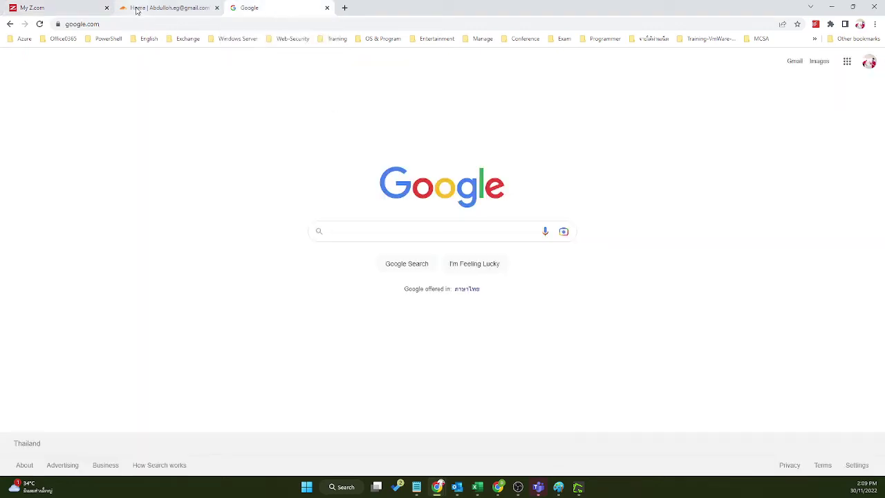
{"action": "left_click", "coordinate": [162, 8]}
{"action": "left_click", "coordinate": [78, 7]}
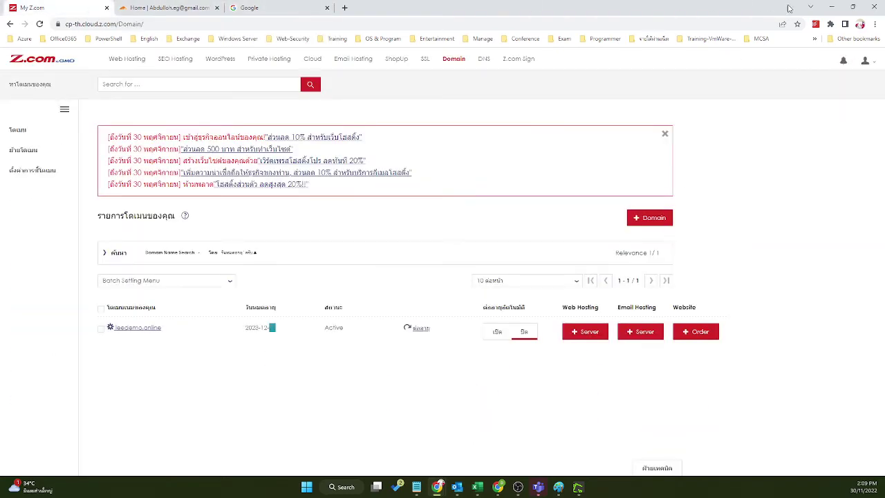
{"action": "left_click", "coordinate": [832, 7]}
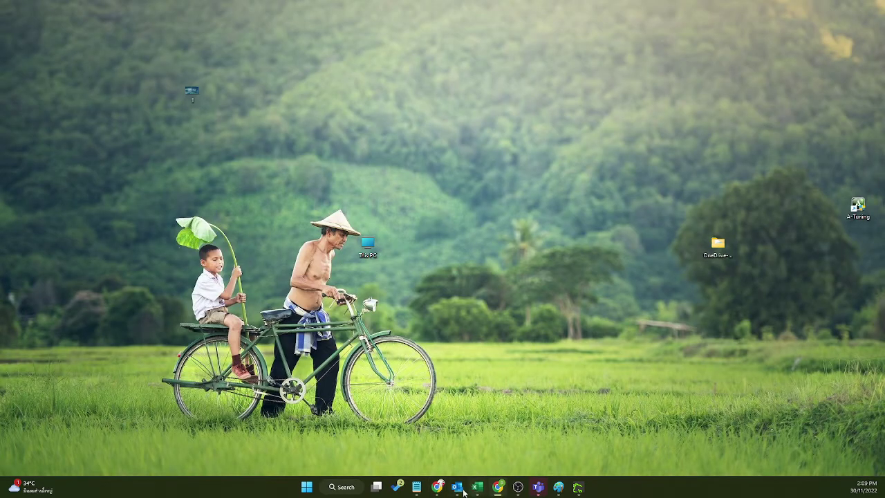
Step: Restore the incognito Z.com window and open the .com domain registration page
{"action": "mouse_move", "coordinate": [437, 487]}
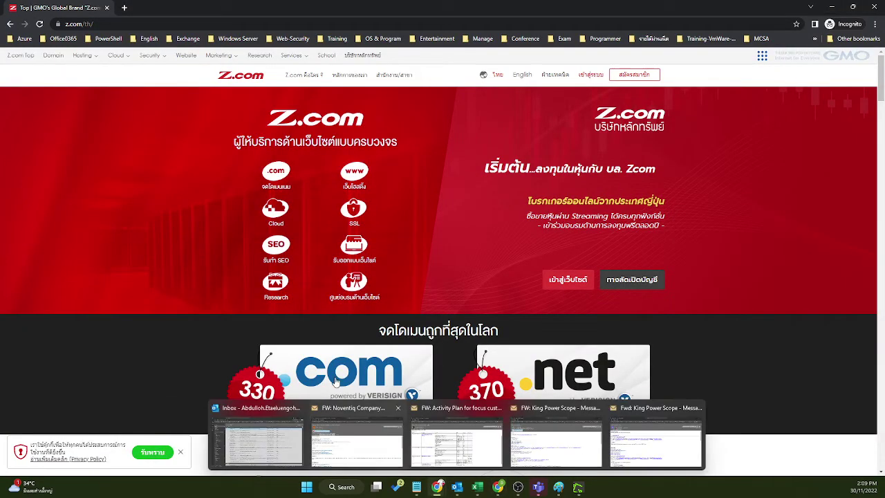
{"action": "left_click", "coordinate": [647, 446]}
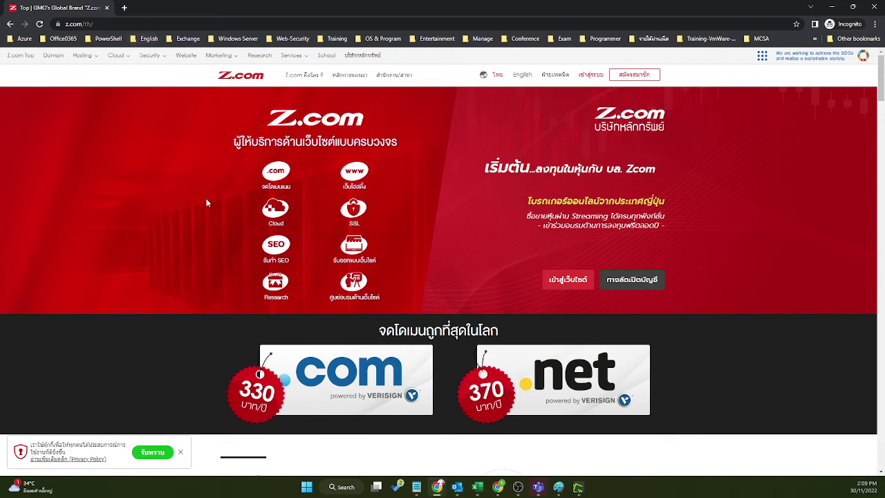
{"action": "left_click", "coordinate": [276, 173]}
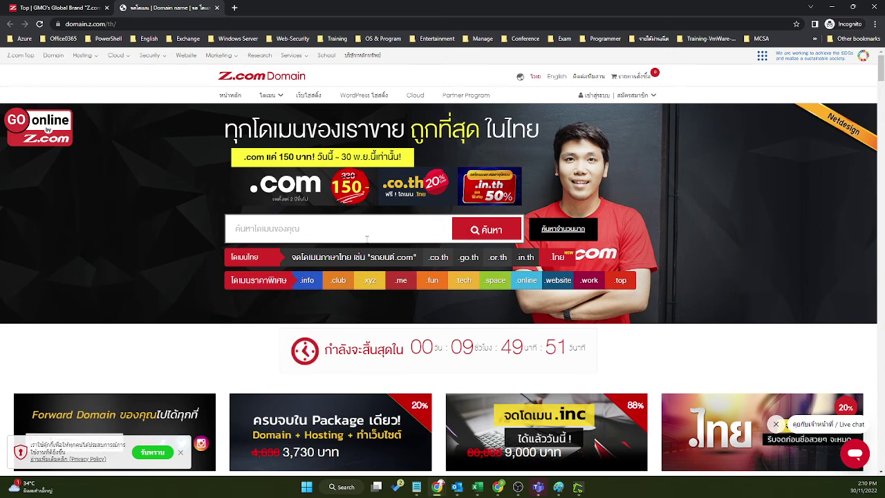
Step: Search the Z.com registration box for the domain name 'leebkk'
{"action": "left_click", "coordinate": [401, 222]}
{"action": "type", "text": "l"}
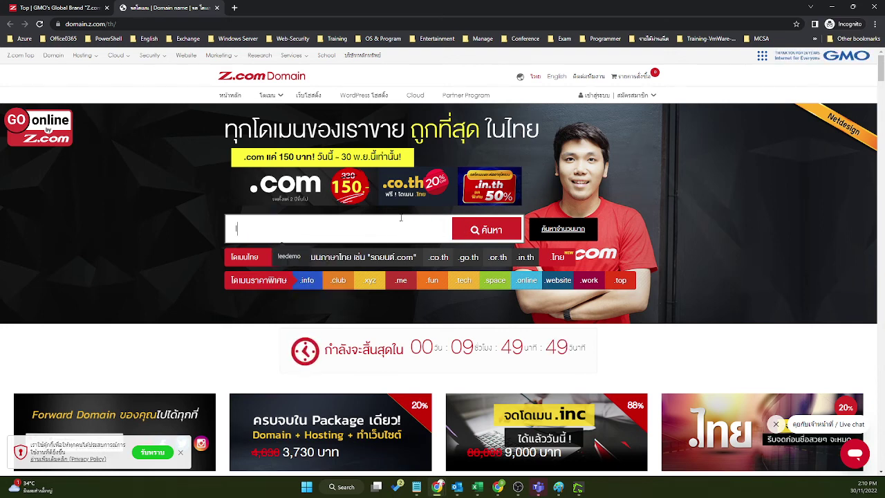
{"action": "type", "text": "eebkk"}
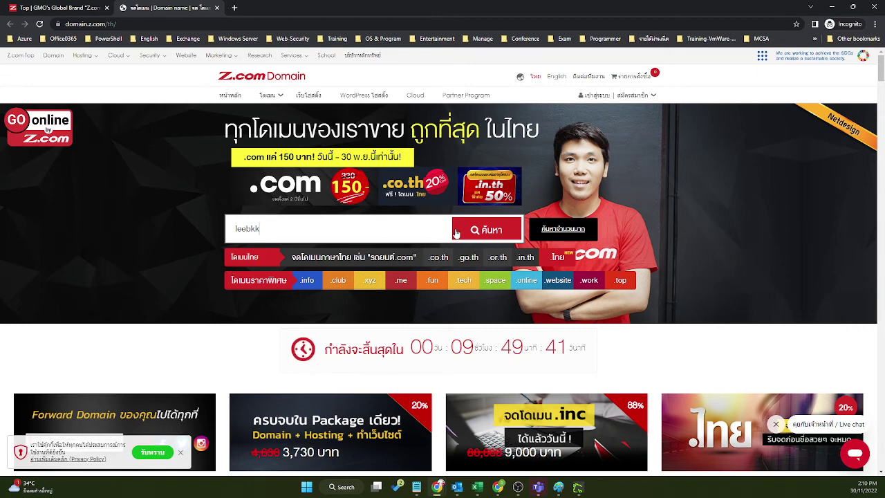
{"action": "left_click", "coordinate": [477, 230]}
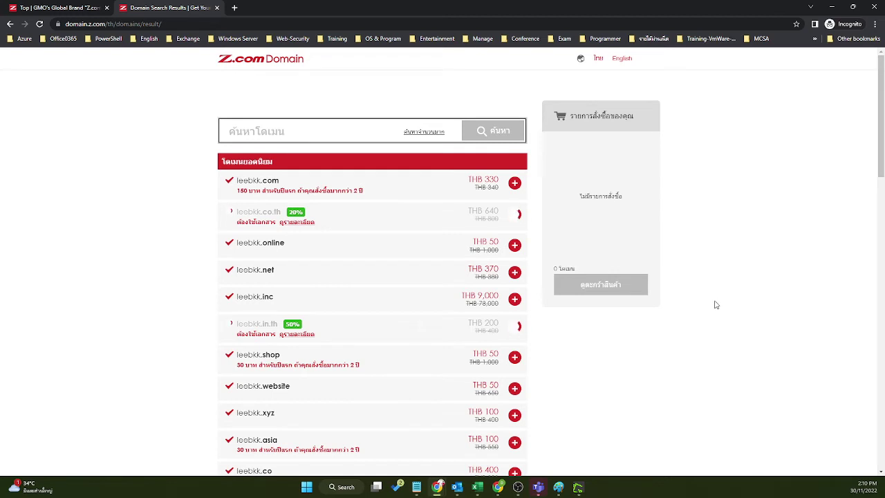
{"action": "scroll", "coordinate": [717, 305], "scroll_direction": "down", "scroll_amount": 1}
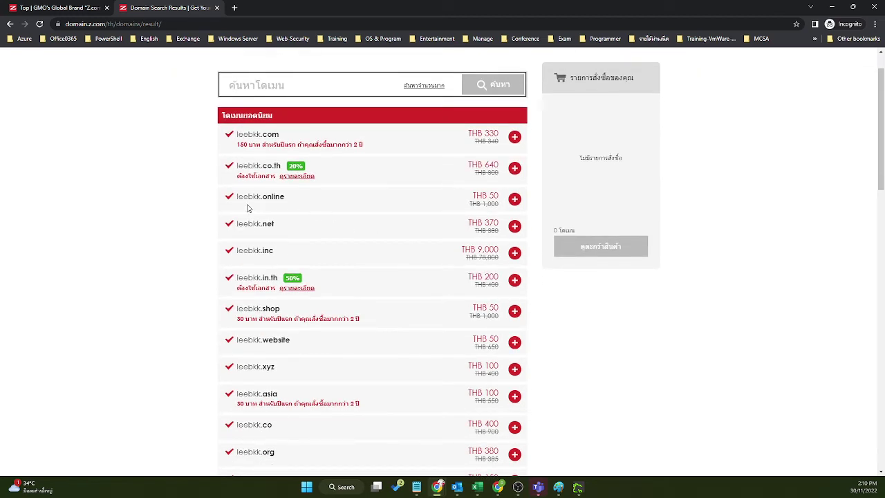
{"action": "left_click_drag", "start_coordinate": [262, 197], "coordinate": [307, 203]}
{"action": "left_click_drag", "start_coordinate": [499, 196], "coordinate": [474, 196]}
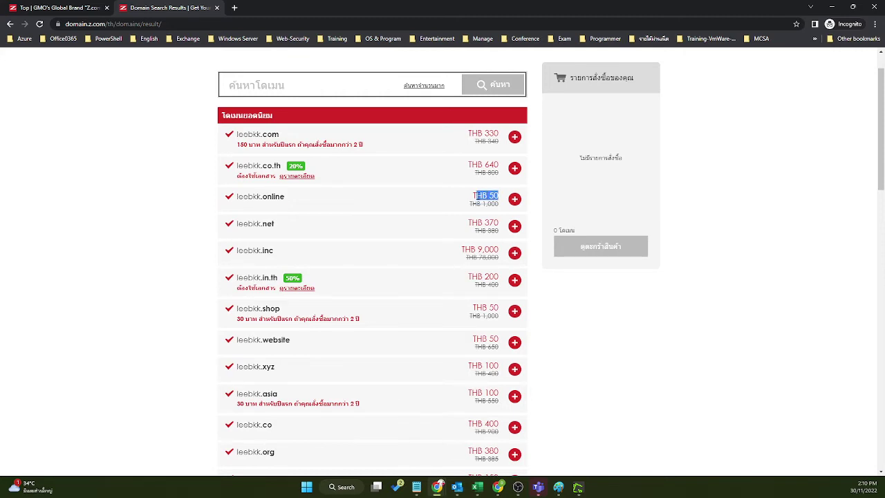
{"action": "left_click", "coordinate": [306, 204]}
{"action": "scroll", "coordinate": [191, 233], "scroll_direction": "up", "scroll_amount": 1}
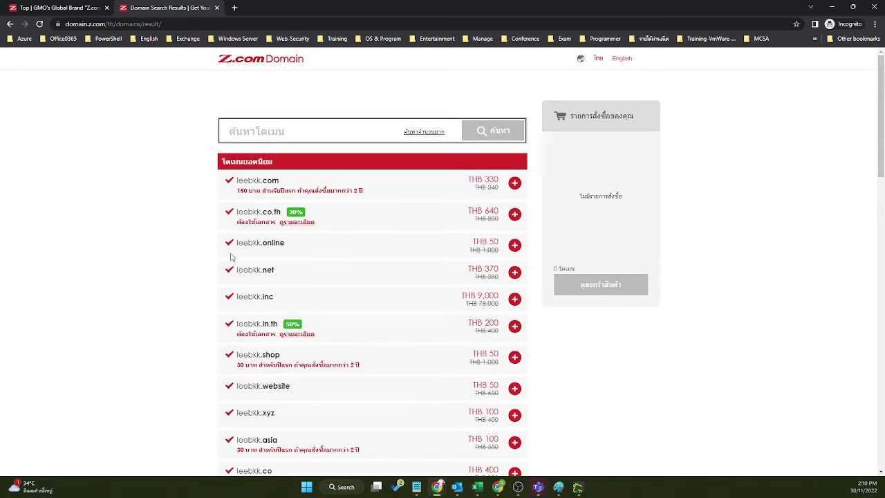
{"action": "scroll", "coordinate": [266, 281], "scroll_direction": "down", "scroll_amount": 6}
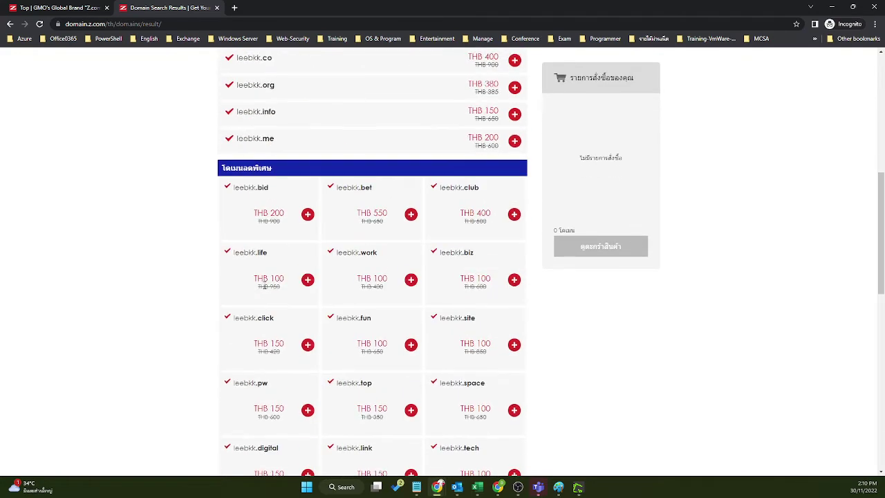
{"action": "scroll", "coordinate": [266, 282], "scroll_direction": "down", "scroll_amount": 3}
{"action": "scroll", "coordinate": [265, 284], "scroll_direction": "up", "scroll_amount": 2}
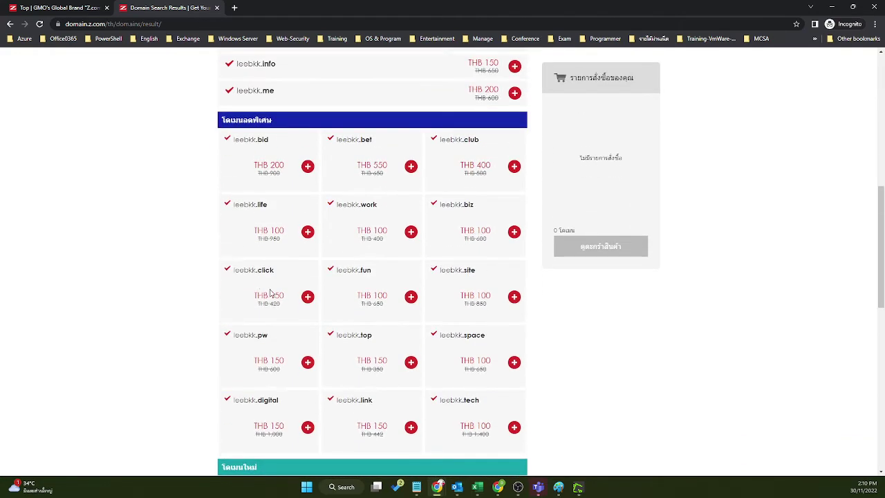
{"action": "scroll", "coordinate": [633, 269], "scroll_direction": "up", "scroll_amount": 7}
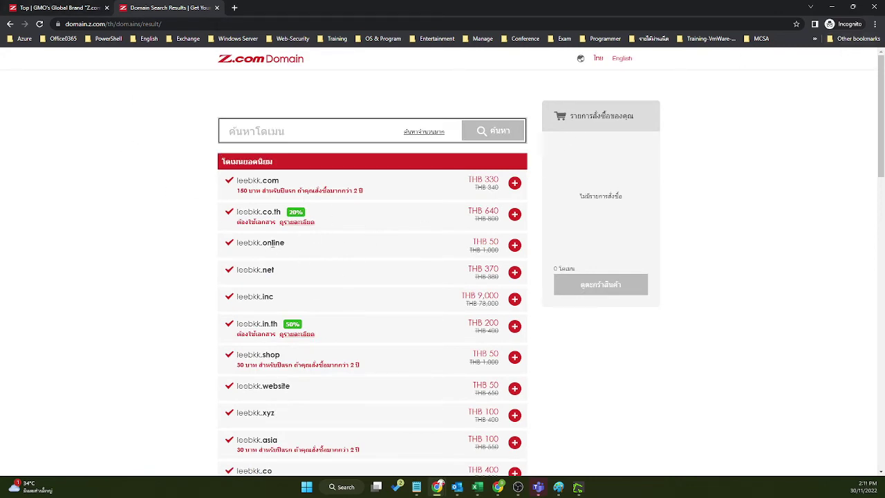
{"action": "left_click_drag", "start_coordinate": [273, 243], "coordinate": [236, 243]}
Step: Minimize the incognito window and bring the My Z.com domain list window forward
{"action": "left_click", "coordinate": [810, 7]}
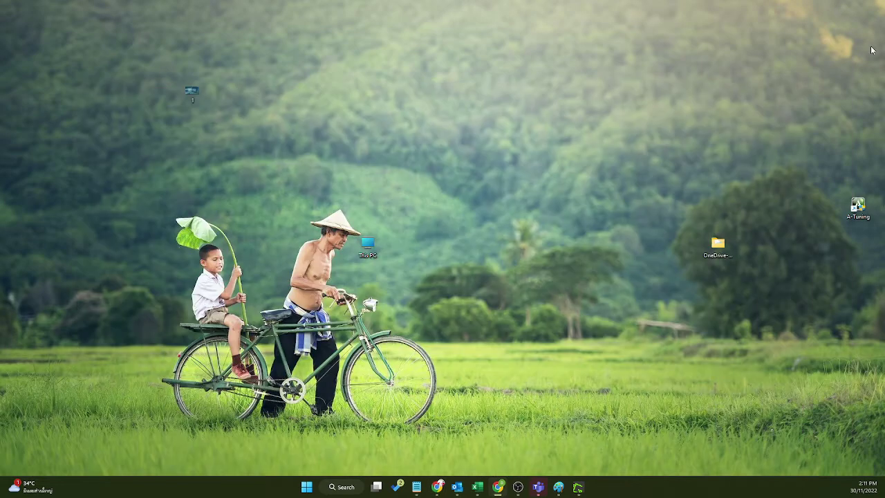
{"action": "mouse_move", "coordinate": [437, 487]}
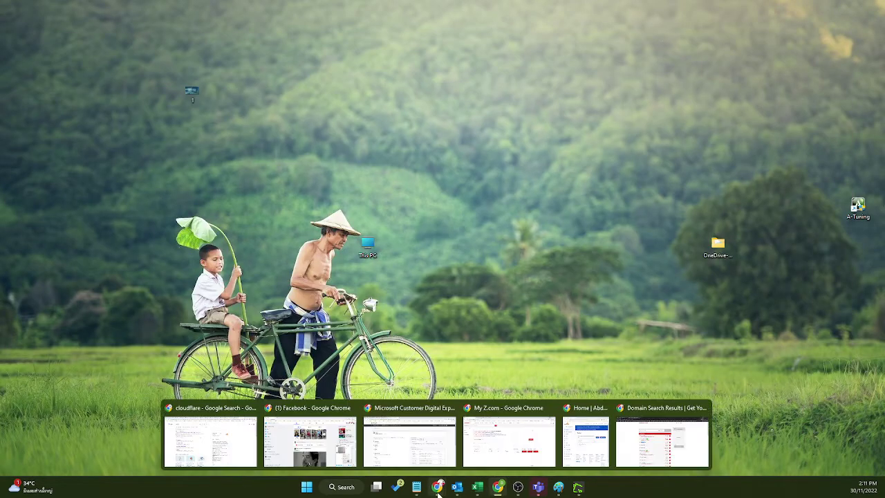
{"action": "mouse_move", "coordinate": [625, 455]}
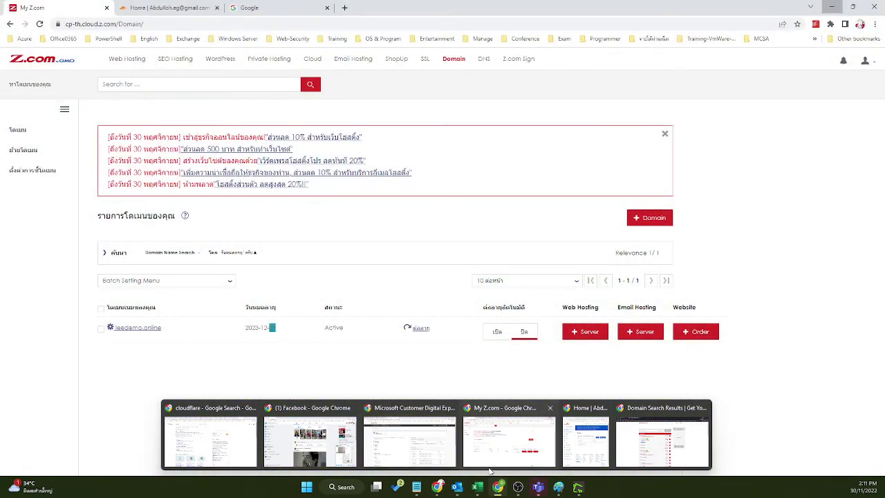
{"action": "left_click", "coordinate": [494, 462]}
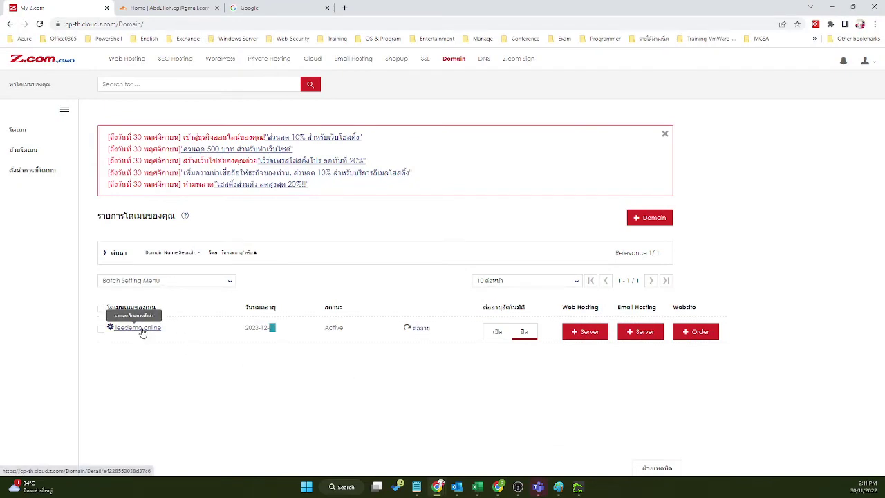
Step: Copy the leedemo.online domain name and switch to the Cloudflare Home tab
{"action": "left_click_drag", "start_coordinate": [162, 330], "coordinate": [115, 329]}
{"action": "right_click", "coordinate": [122, 329]}
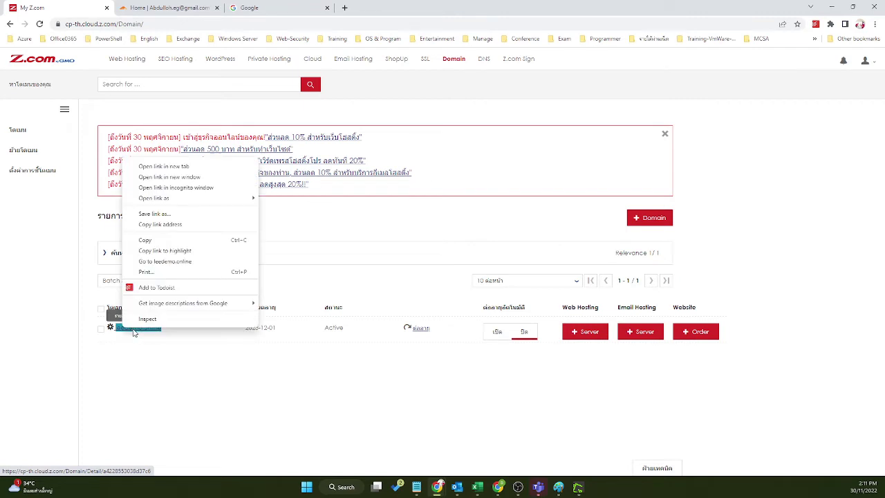
{"action": "left_click", "coordinate": [183, 243]}
{"action": "left_click", "coordinate": [170, 8]}
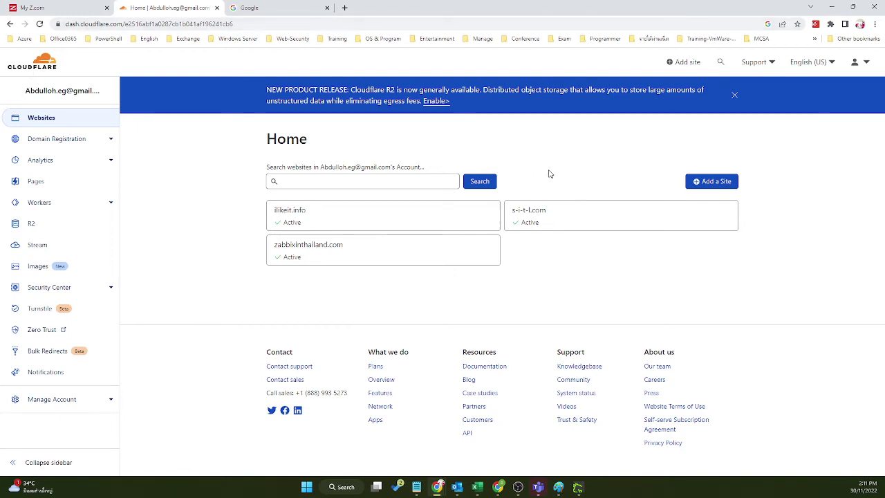
Step: Glance at the Cloudflare account menu and the Paint setup diagram, then return to the Z.com domain list
{"action": "left_click", "coordinate": [868, 62]}
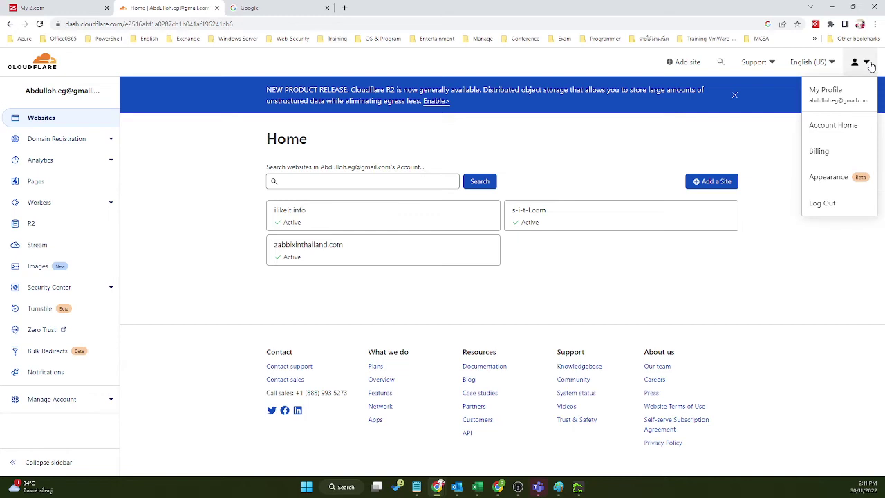
{"action": "left_click", "coordinate": [869, 64]}
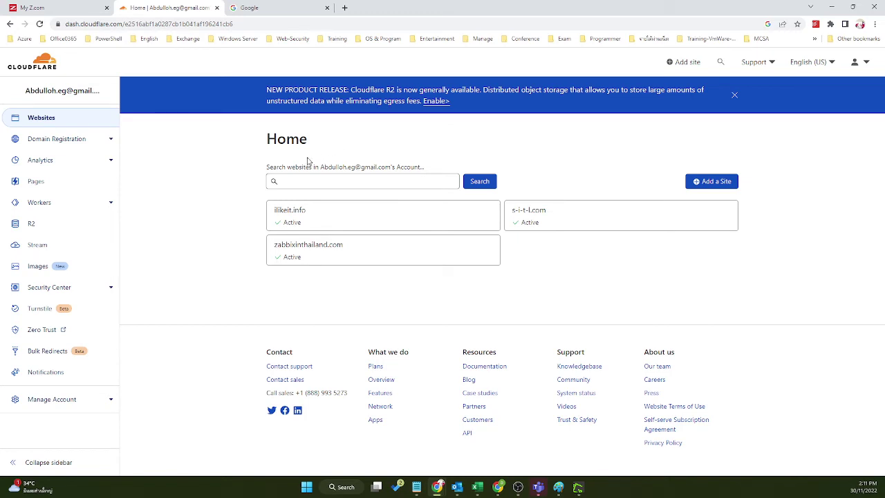
{"action": "left_click", "coordinate": [559, 487]}
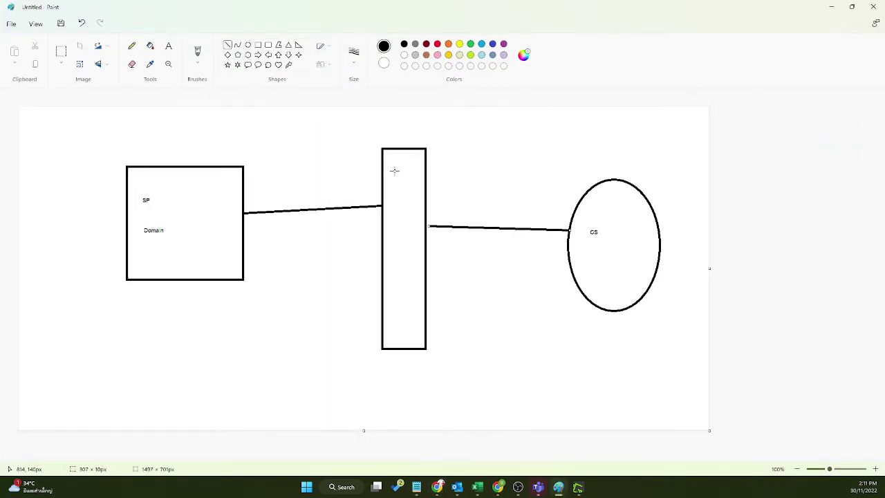
{"action": "left_click", "coordinate": [831, 7]}
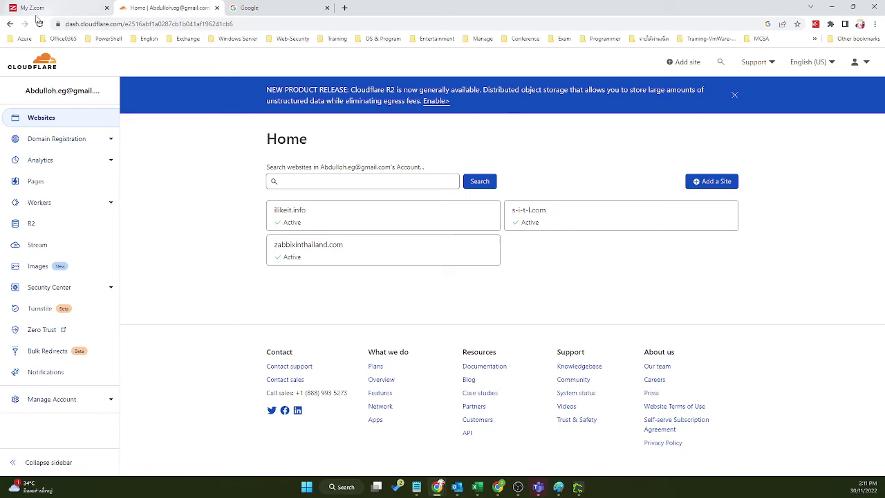
{"action": "left_click", "coordinate": [37, 16]}
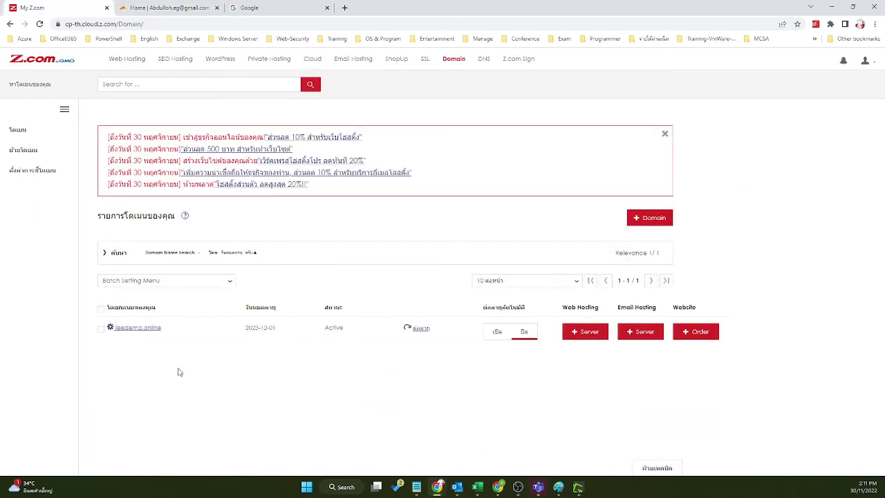
Step: Review leedemo.online's Z.com name servers, including ns-a3 and ns-a4.cloud.z.com, then return to Cloudflare
{"action": "left_click", "coordinate": [148, 328]}
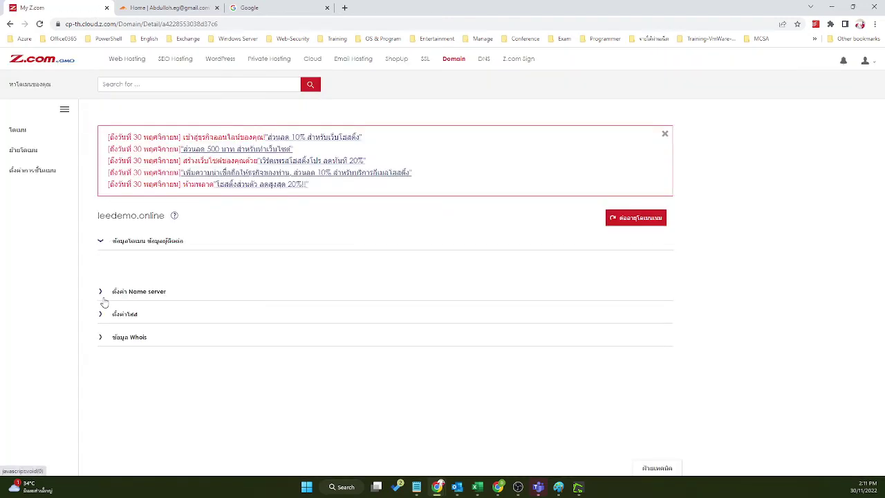
{"action": "left_click", "coordinate": [101, 297]}
{"action": "scroll", "coordinate": [242, 343], "scroll_direction": "down", "scroll_amount": 2}
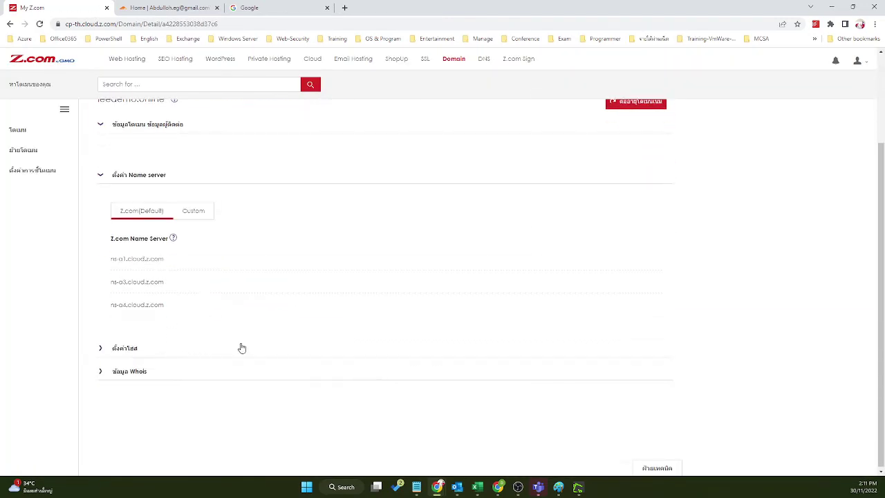
{"action": "left_click_drag", "start_coordinate": [166, 256], "coordinate": [105, 269]}
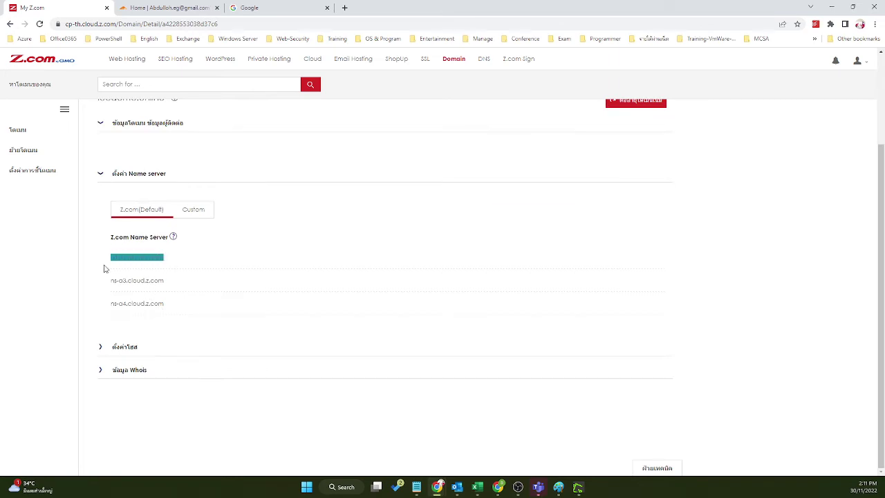
{"action": "left_click_drag", "start_coordinate": [168, 279], "coordinate": [111, 280]}
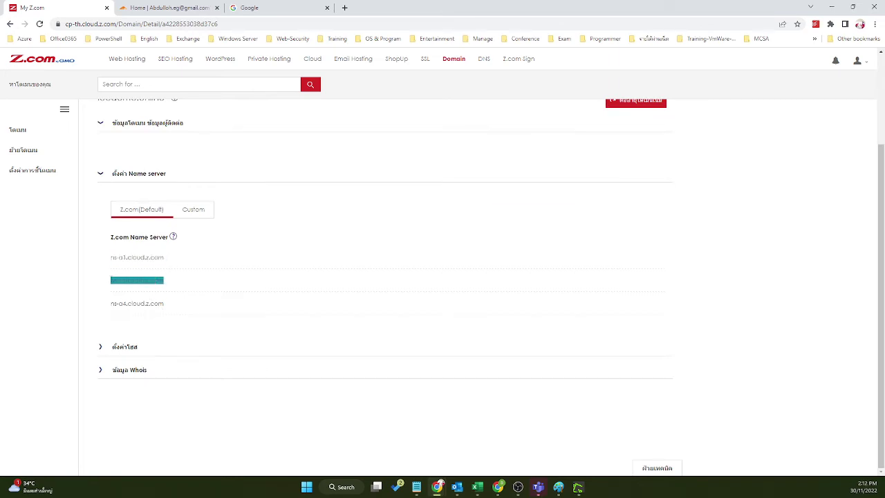
{"action": "left_click", "coordinate": [175, 306]}
{"action": "left_click_drag", "start_coordinate": [175, 306], "coordinate": [107, 311]}
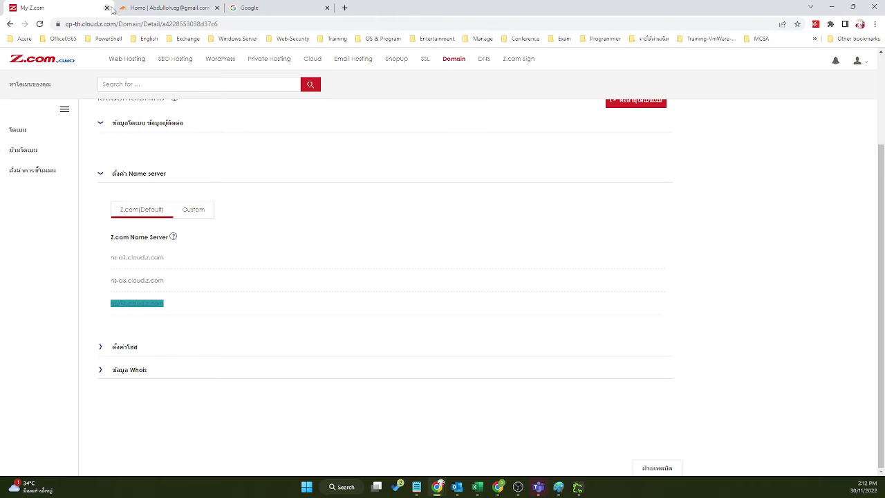
{"action": "left_click", "coordinate": [167, 8]}
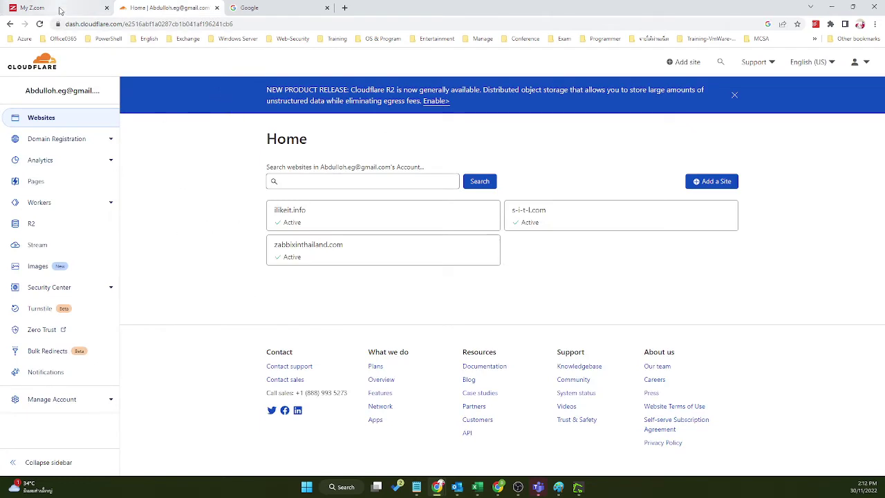
Step: Bring back Z.com's leedemo.online page showing its default ns-a1 and ns-a3 name servers
{"action": "left_click", "coordinate": [60, 10]}
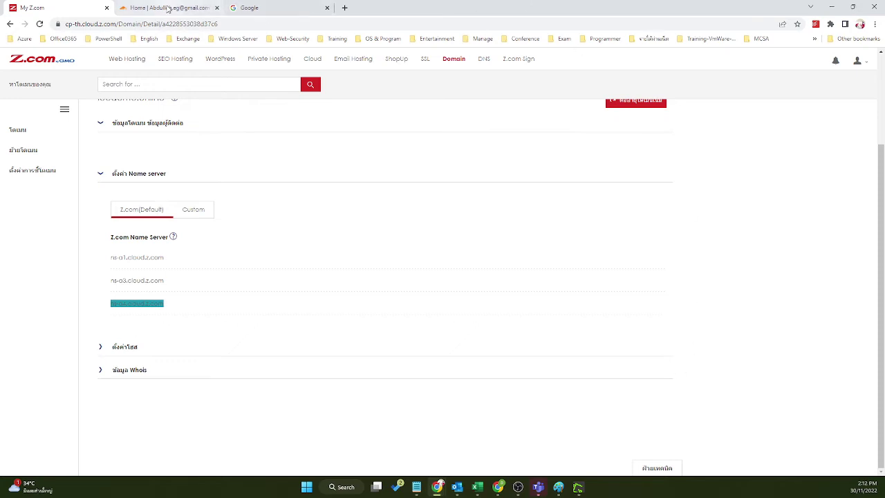
Step: Recheck leedemo.online's default name servers starting with ns-a1.cloud.z.com, then go back to the domain list and Cloudflare
{"action": "left_click", "coordinate": [169, 7]}
{"action": "left_click", "coordinate": [31, 8]}
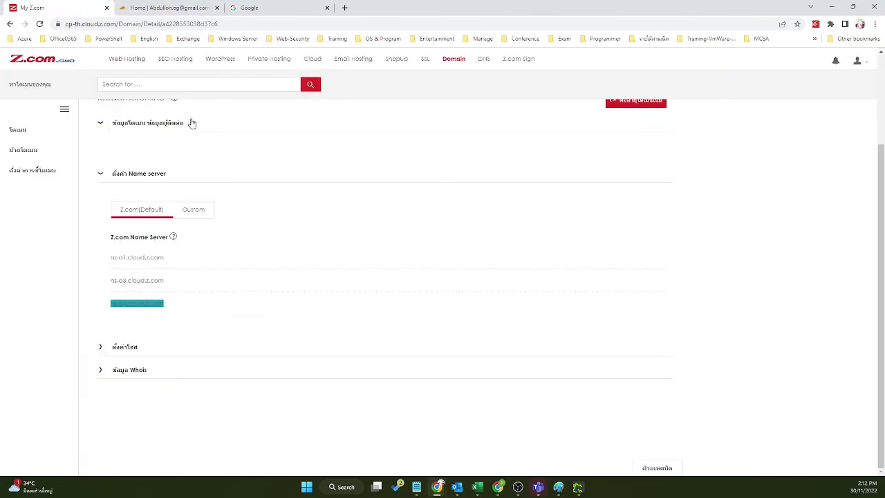
{"action": "left_click_drag", "start_coordinate": [163, 256], "coordinate": [100, 257]}
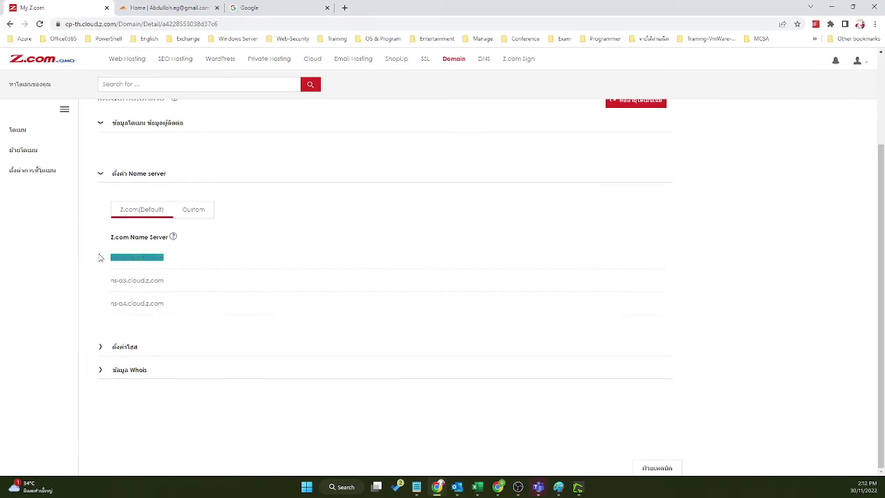
{"action": "left_click_drag", "start_coordinate": [171, 288], "coordinate": [103, 278]}
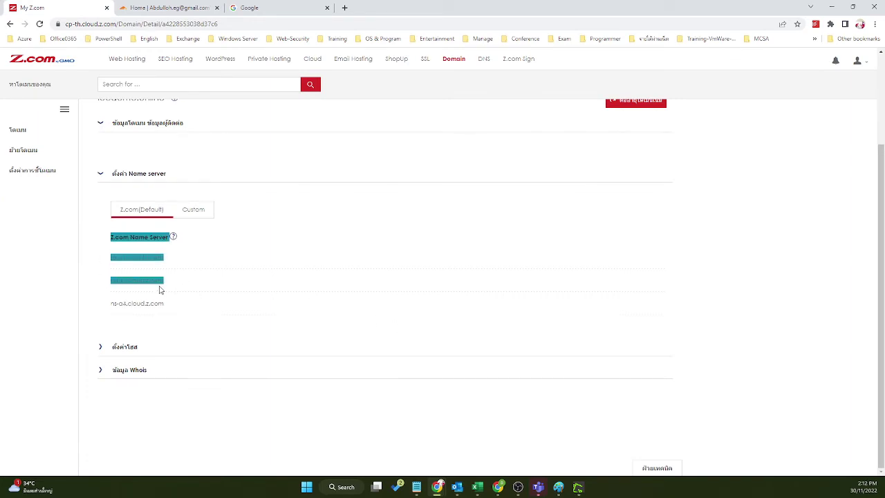
{"action": "left_click", "coordinate": [301, 270]}
{"action": "scroll", "coordinate": [408, 229], "scroll_direction": "up", "scroll_amount": 3}
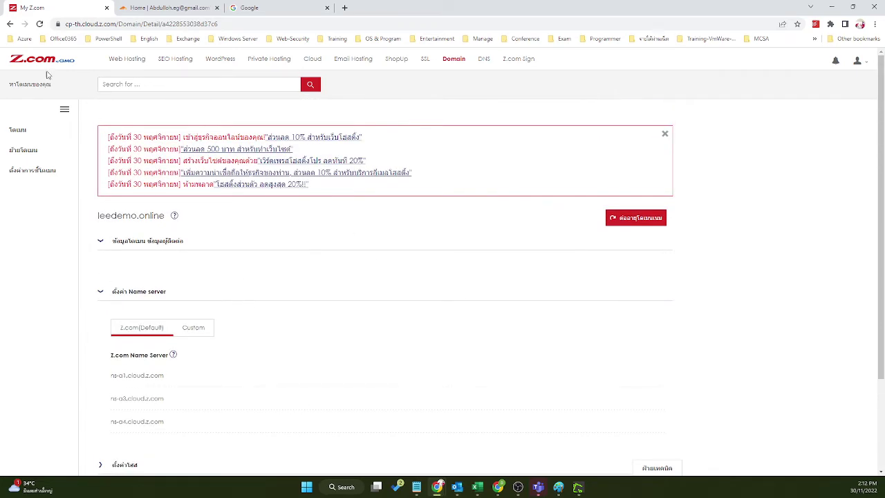
{"action": "left_click", "coordinate": [9, 24]}
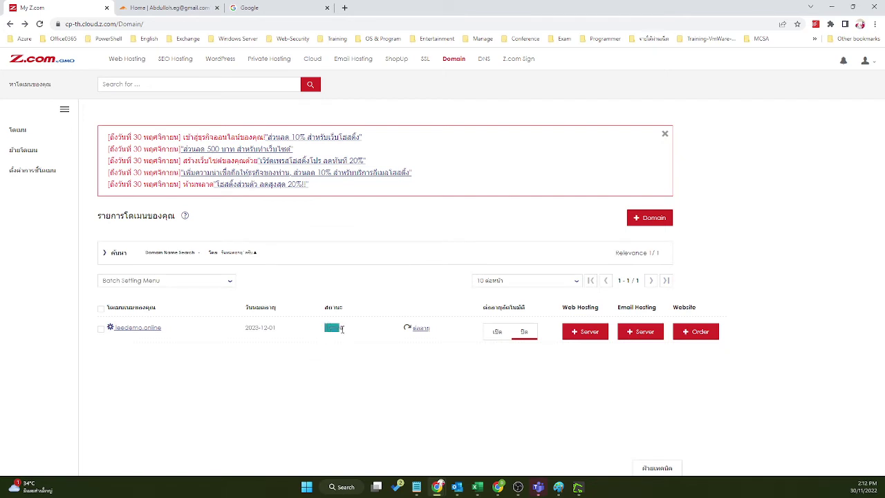
{"action": "left_click", "coordinate": [162, 7]}
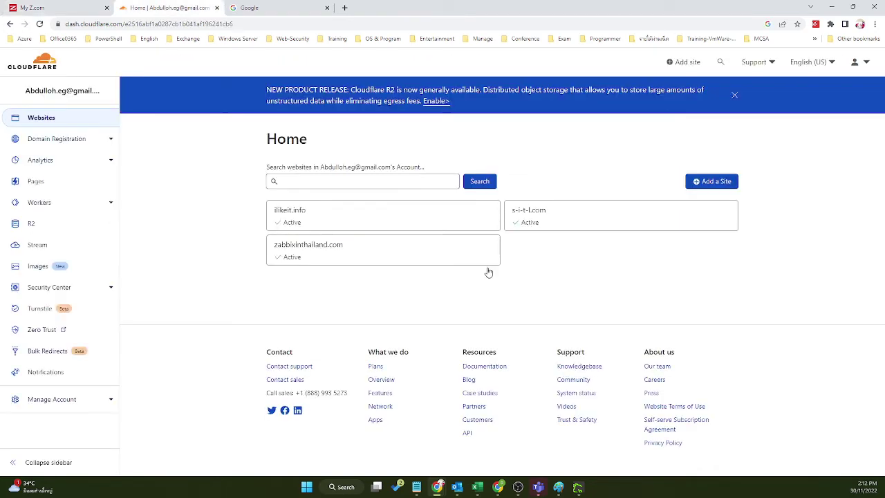
Step: Search the Cloudflare websites for leedemo.online, find no match, clear the search and start adding a site
{"action": "left_click", "coordinate": [300, 183]}
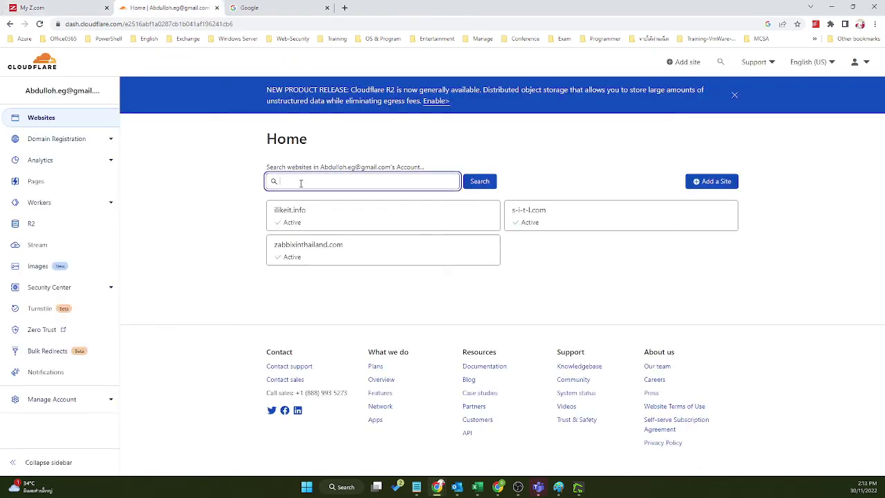
{"action": "type", "text": "leedemo.online"}
{"action": "left_click", "coordinate": [468, 185]}
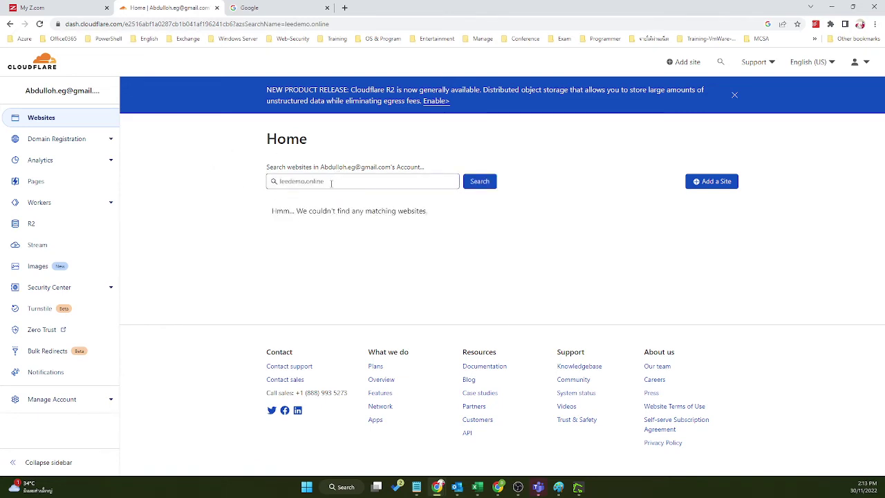
{"action": "left_click_drag", "start_coordinate": [332, 184], "coordinate": [249, 184]}
{"action": "key", "text": "ctrl+c"}
{"action": "key", "text": "BackSpace"}
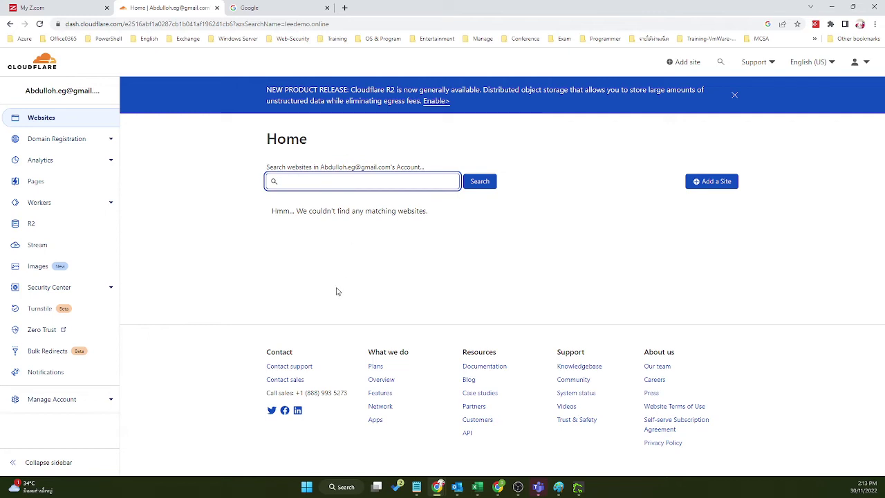
{"action": "left_click", "coordinate": [43, 119]}
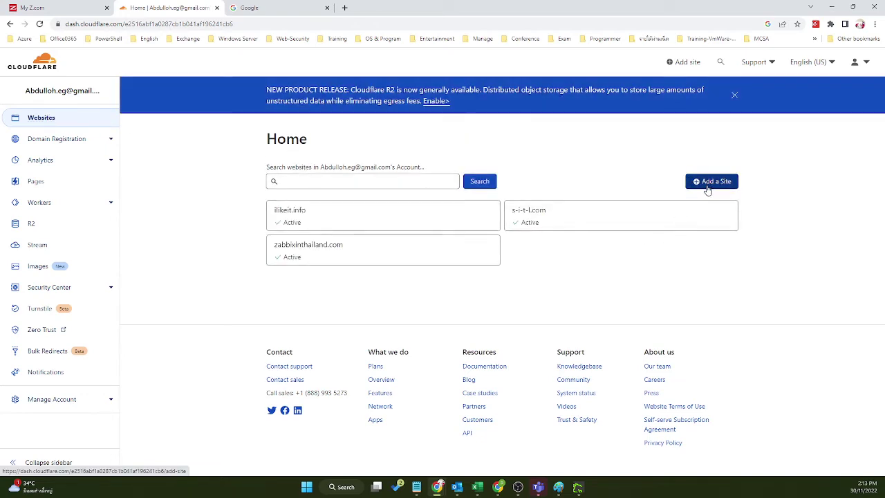
{"action": "left_click", "coordinate": [708, 183]}
Step: Enter leedemo.online as the new site, double-check it against the Z.com list, and submit it
{"action": "left_click", "coordinate": [302, 139]}
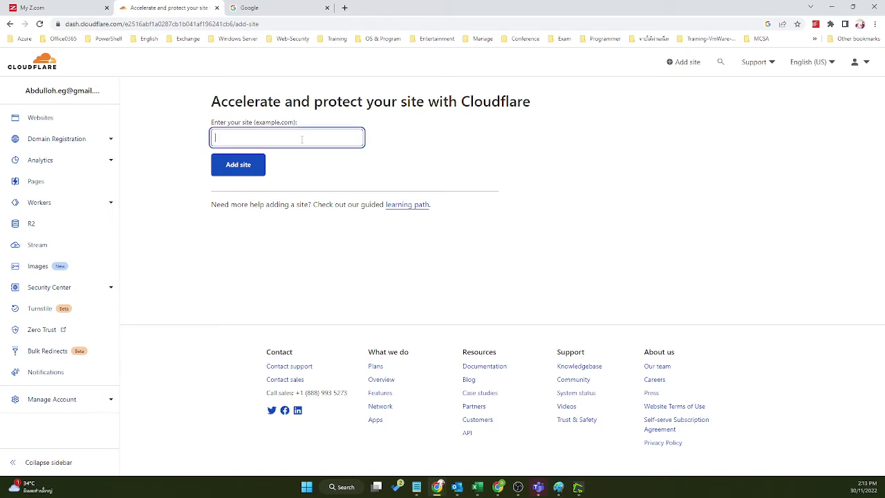
{"action": "key", "text": "ctrl+v"}
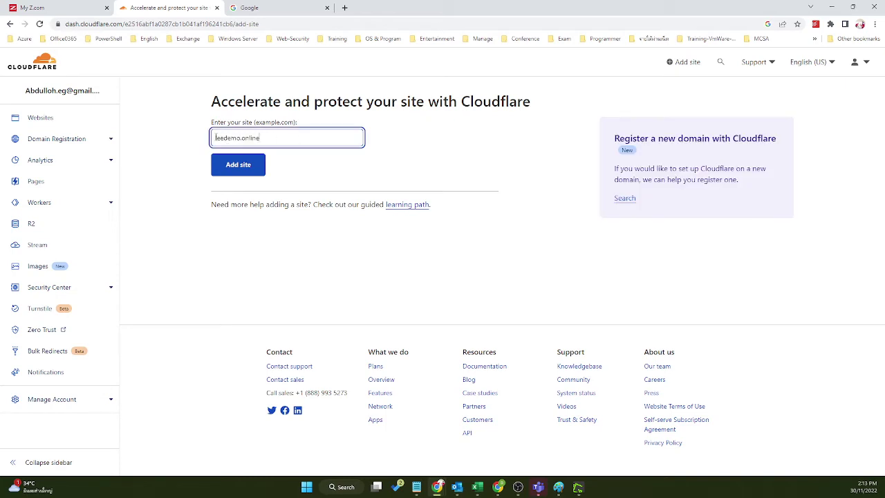
{"action": "left_click_drag", "start_coordinate": [215, 137], "coordinate": [258, 137]}
{"action": "left_click", "coordinate": [50, 9]}
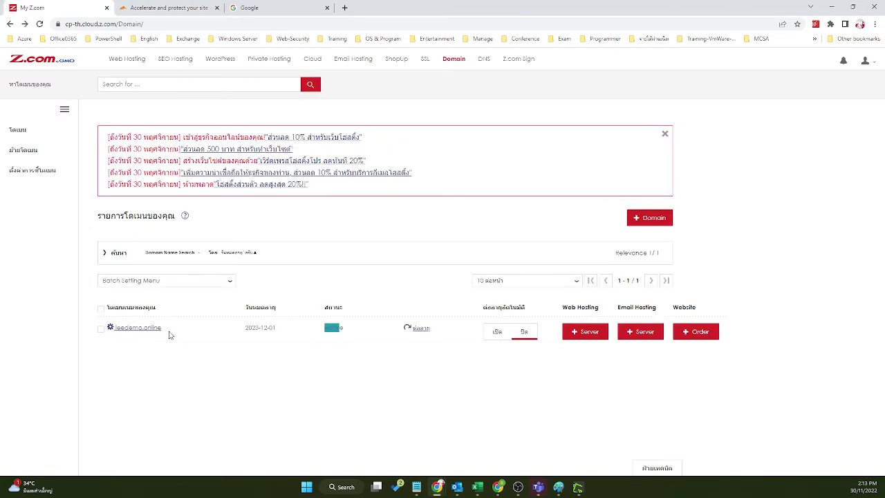
{"action": "left_click", "coordinate": [167, 8]}
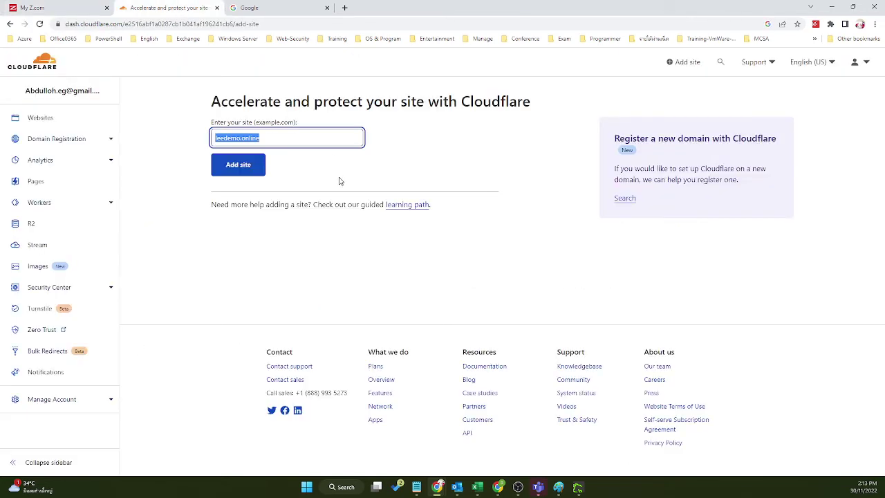
{"action": "left_click", "coordinate": [315, 183]}
{"action": "left_click", "coordinate": [267, 138]}
{"action": "left_click", "coordinate": [250, 166]}
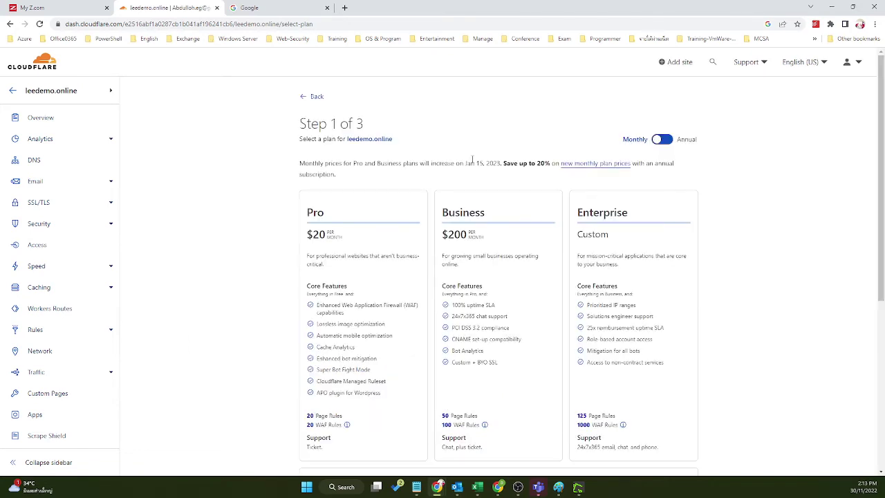
{"action": "scroll", "coordinate": [364, 259], "scroll_direction": "down", "scroll_amount": 3}
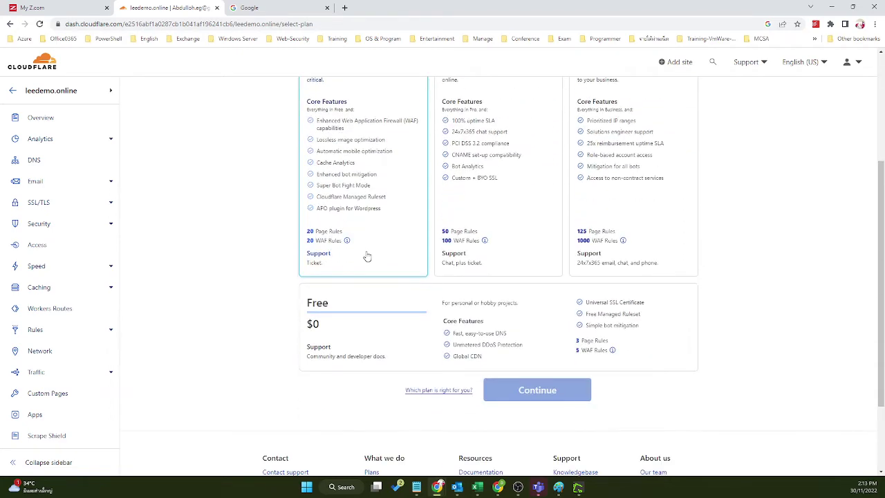
{"action": "scroll", "coordinate": [369, 256], "scroll_direction": "down", "scroll_amount": 1}
{"action": "scroll", "coordinate": [374, 197], "scroll_direction": "up", "scroll_amount": 3}
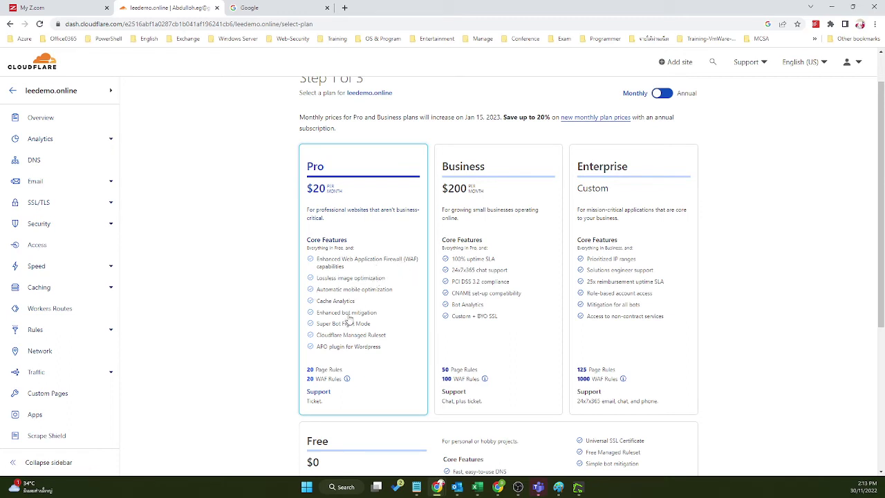
{"action": "mouse_move", "coordinate": [336, 379]}
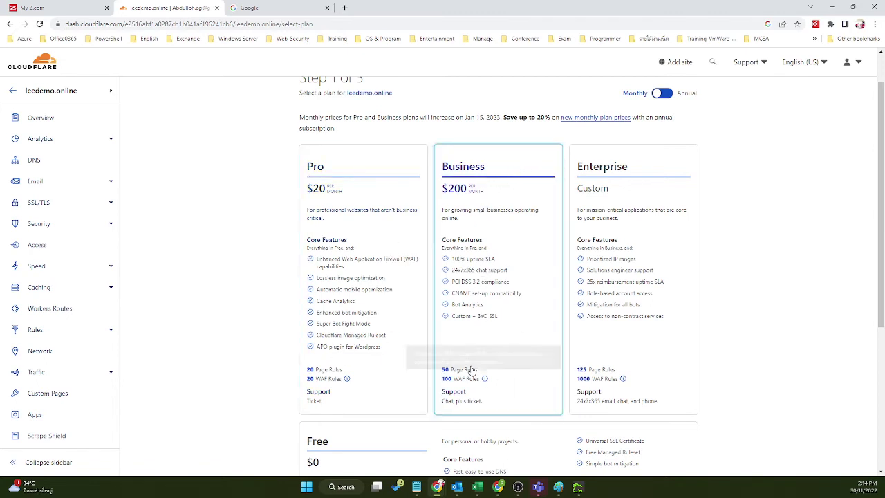
Step: Select the Free plan for leedemo.online and continue
{"action": "scroll", "coordinate": [756, 285], "scroll_direction": "down", "scroll_amount": 3}
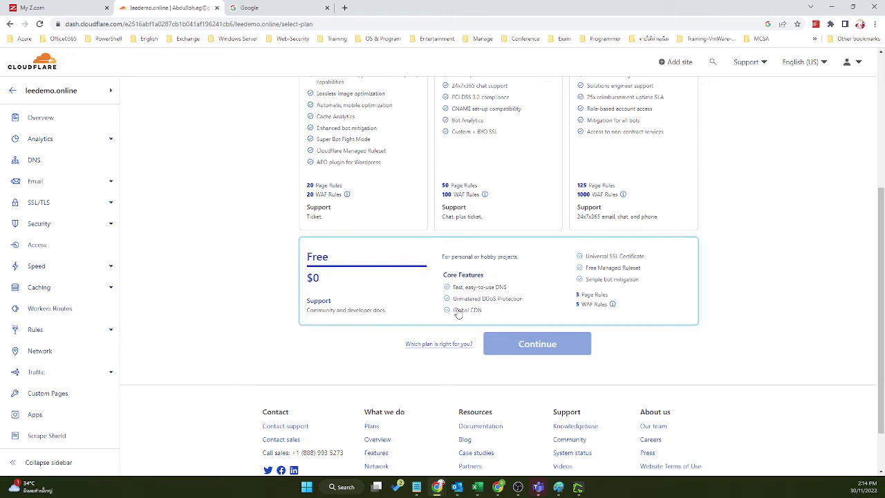
{"action": "left_click", "coordinate": [383, 284]}
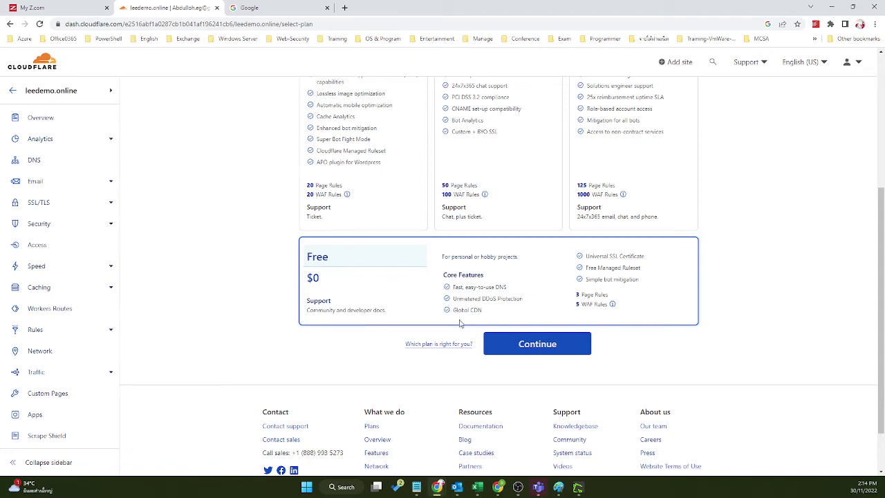
{"action": "left_click", "coordinate": [549, 353]}
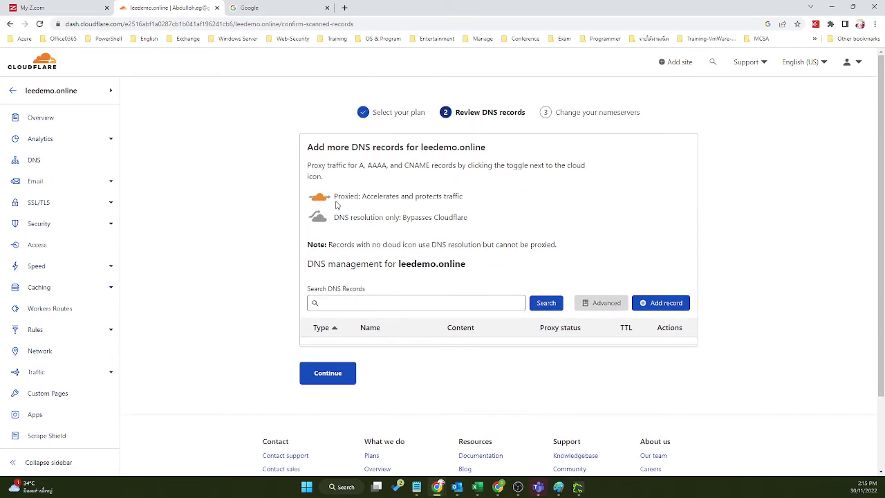
Step: Read the Proxied and DNS only explanations, then continue with no DNS records added
{"action": "left_click_drag", "start_coordinate": [335, 196], "coordinate": [469, 205]}
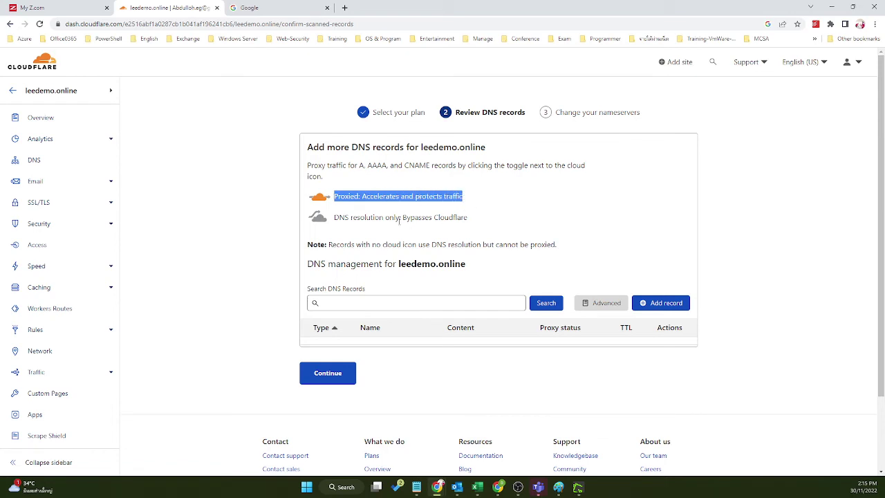
{"action": "left_click_drag", "start_coordinate": [340, 217], "coordinate": [473, 222]}
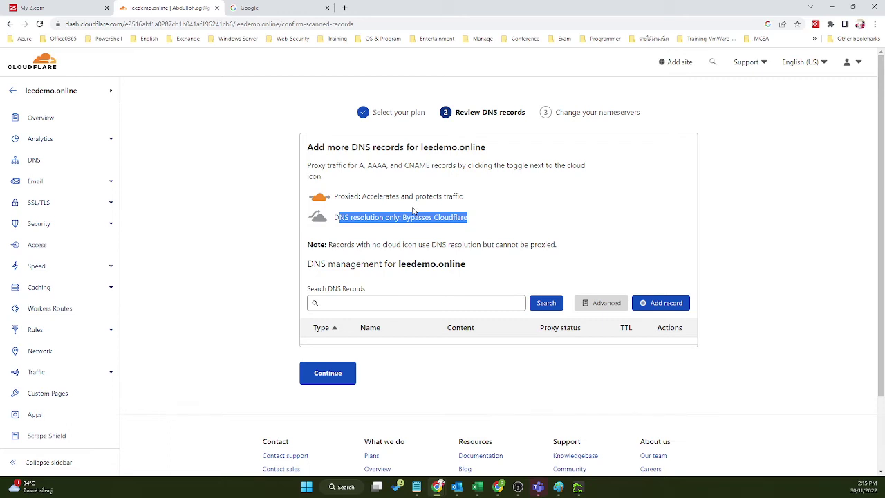
{"action": "left_click", "coordinate": [512, 205]}
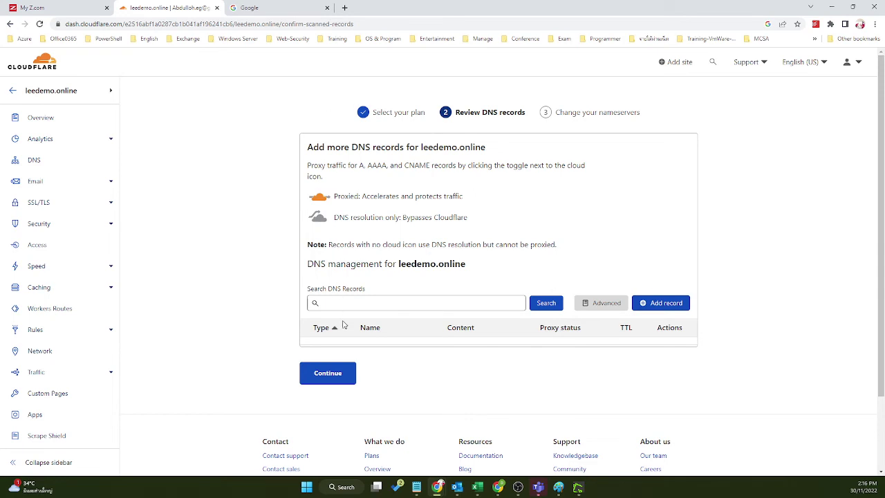
{"action": "left_click", "coordinate": [334, 376]}
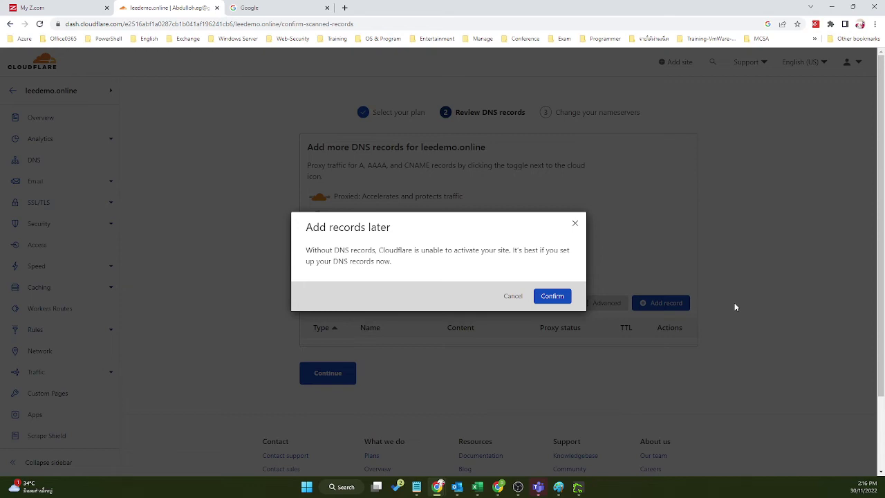
Step: Confirm adding DNS records later and read the registrar nameserver change instructions
{"action": "left_click", "coordinate": [550, 296]}
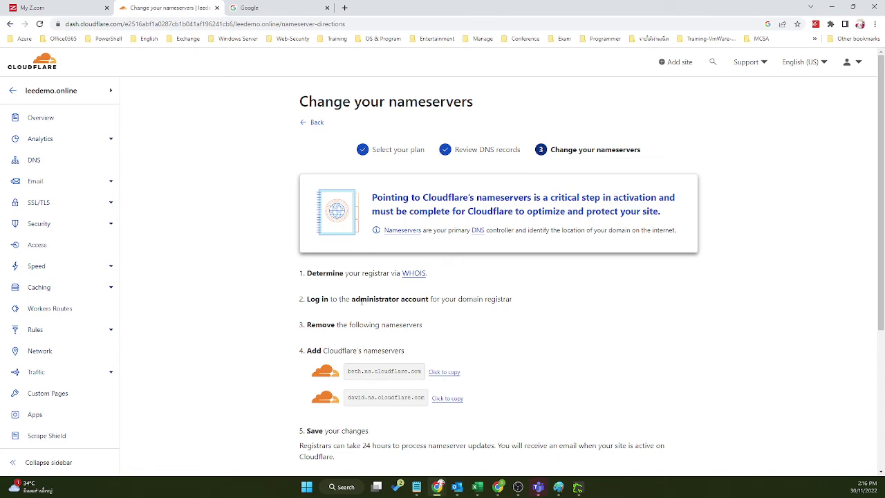
{"action": "left_click_drag", "start_coordinate": [353, 273], "coordinate": [373, 273]}
{"action": "left_click_drag", "start_coordinate": [316, 298], "coordinate": [520, 305]}
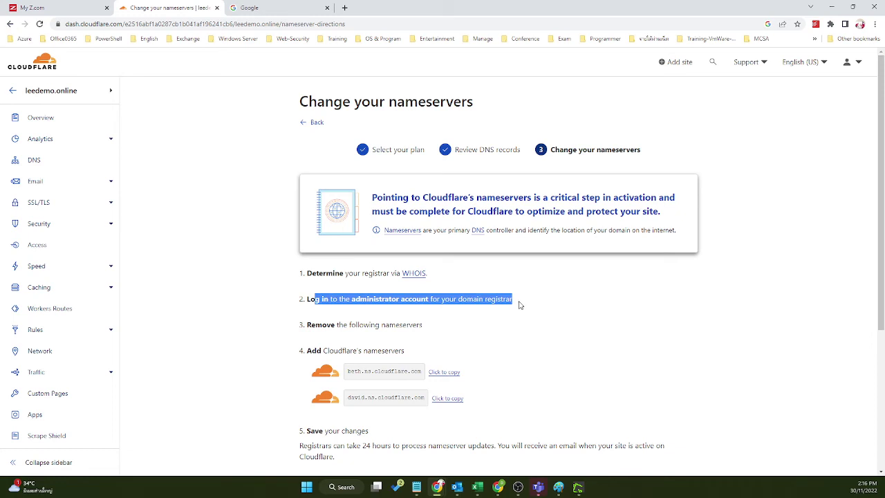
{"action": "left_click_drag", "start_coordinate": [357, 326], "coordinate": [307, 325]}
{"action": "left_click_drag", "start_coordinate": [433, 330], "coordinate": [421, 325]}
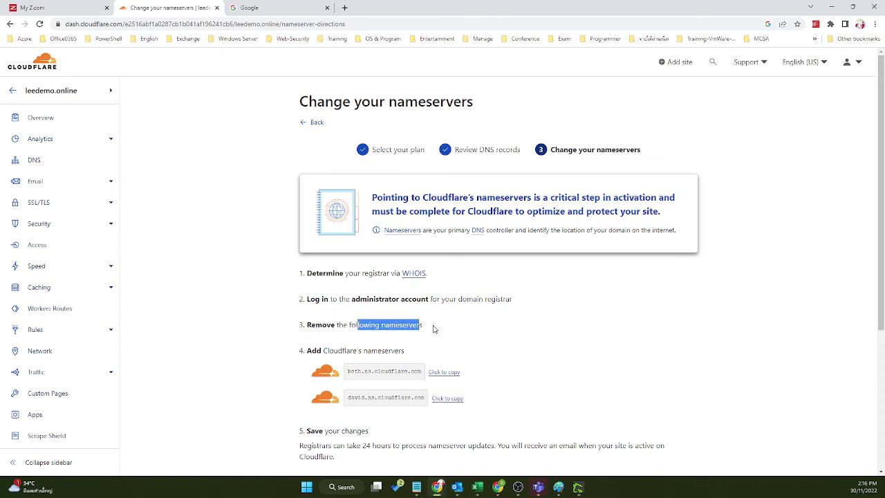
Step: Check leedemo.online's current Z.com name servers, such as ns-a4.cloud.z.com, then return to Cloudflare
{"action": "left_click", "coordinate": [31, 9]}
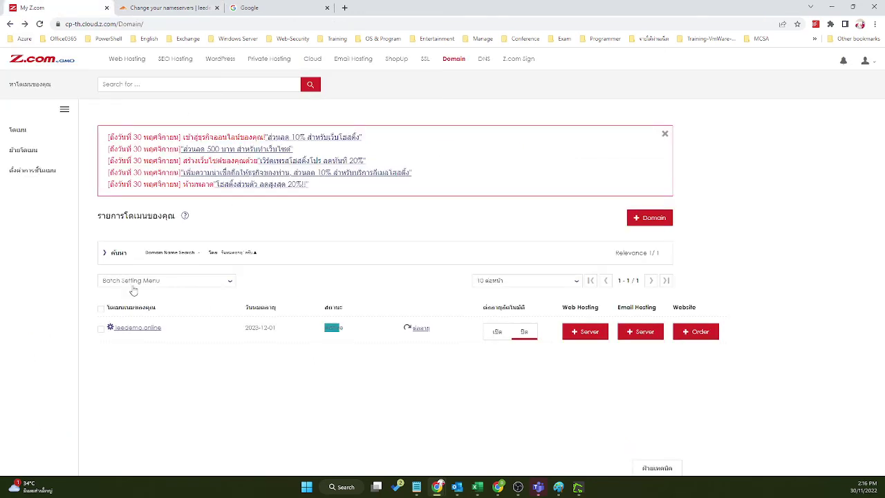
{"action": "left_click", "coordinate": [134, 329]}
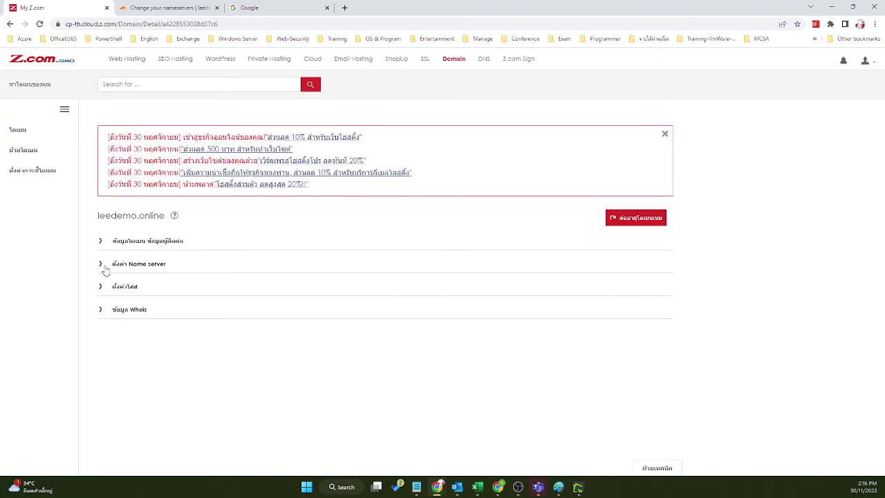
{"action": "left_click", "coordinate": [105, 268]}
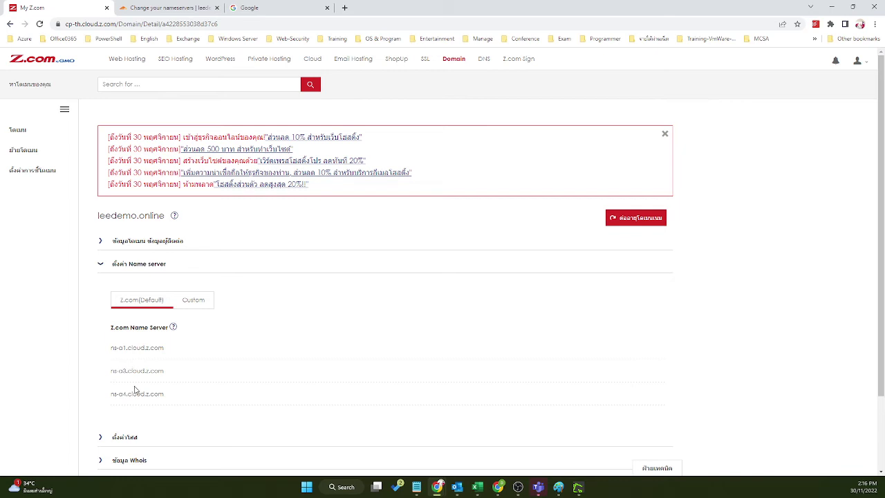
{"action": "left_click_drag", "start_coordinate": [163, 393], "coordinate": [111, 395]}
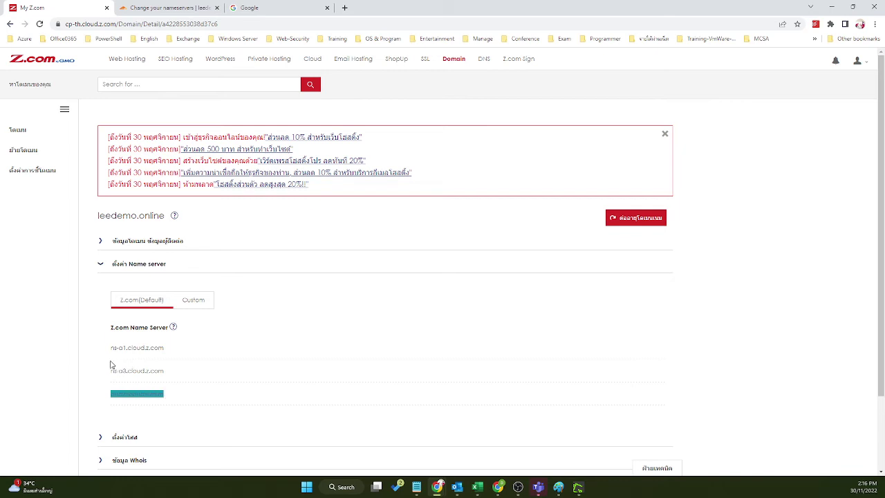
{"action": "left_click", "coordinate": [166, 7]}
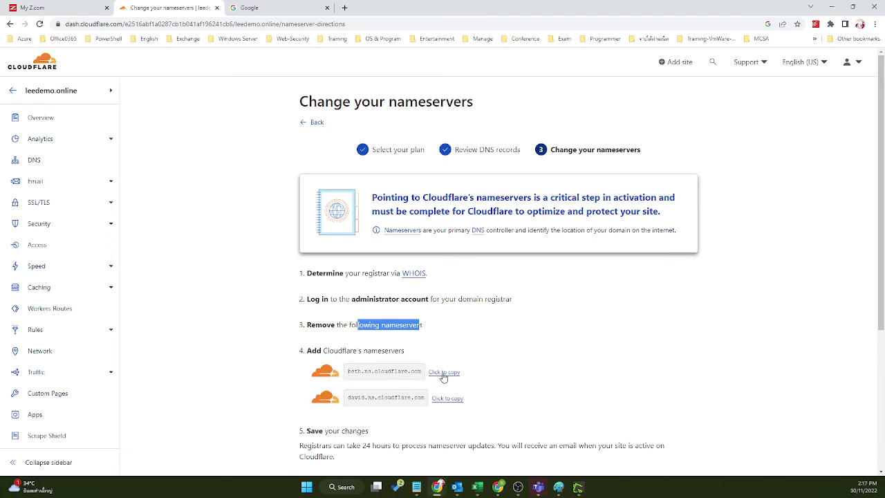
Step: Paste beth.ns.cloudflare.com into a new Notepad2 note placed beside the instructions
{"action": "left_click", "coordinate": [444, 374]}
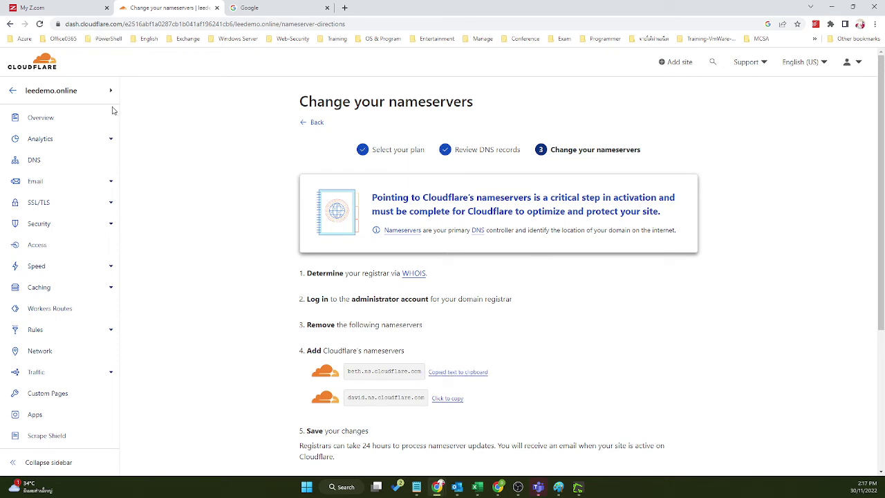
{"action": "left_click", "coordinate": [354, 488]}
{"action": "type", "text": "no"}
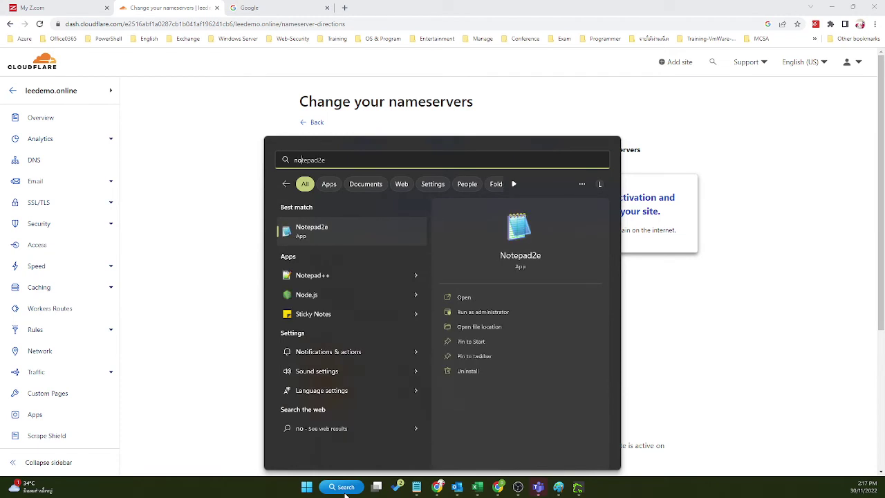
{"action": "key", "text": "Return"}
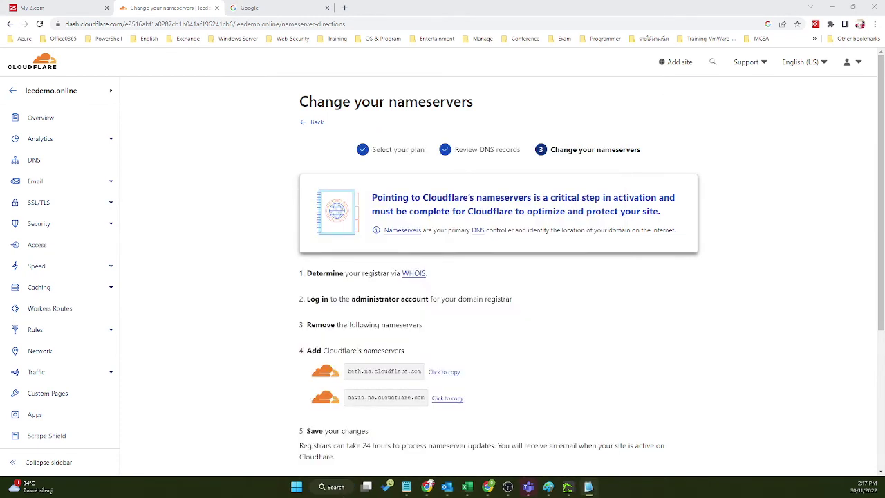
{"action": "key", "text": "ctrl+v"}
{"action": "left_click_drag", "start_coordinate": [618, 367], "coordinate": [711, 257]}
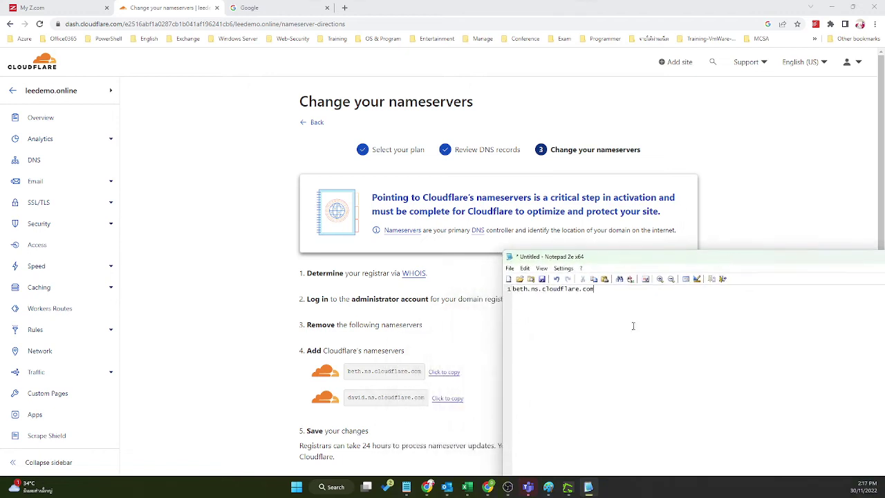
Step: Add david.ns.cloudflare.com on the note's second line, then return to the Z.com domain page
{"action": "left_click", "coordinate": [455, 399]}
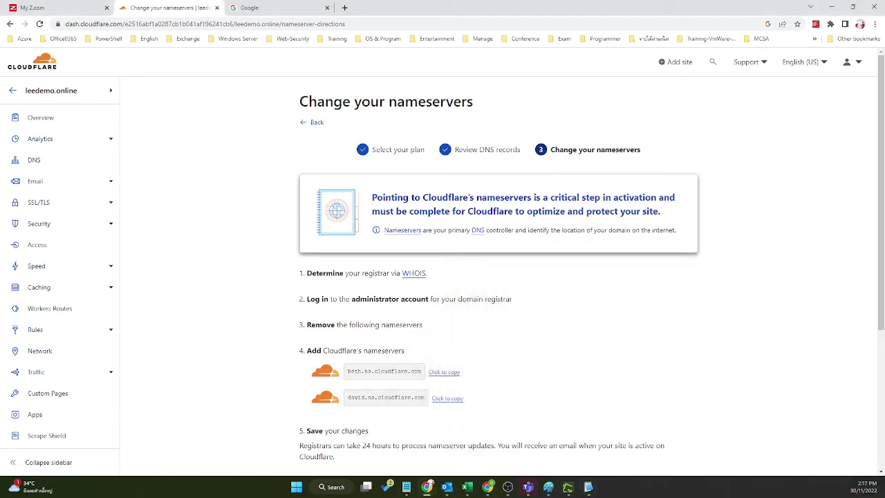
{"action": "key", "text": "alt+Tab"}
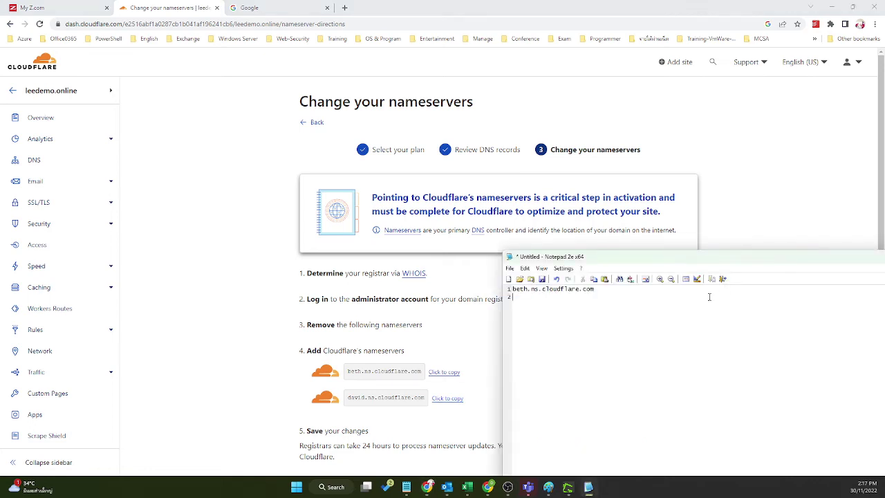
{"action": "key", "text": "ctrl+v"}
{"action": "scroll", "coordinate": [321, 456], "scroll_direction": "down", "scroll_amount": 2}
{"action": "scroll", "coordinate": [376, 413], "scroll_direction": "up", "scroll_amount": 3}
{"action": "left_click_drag", "start_coordinate": [308, 298], "coordinate": [523, 317]}
{"action": "left_click", "coordinate": [31, 7]}
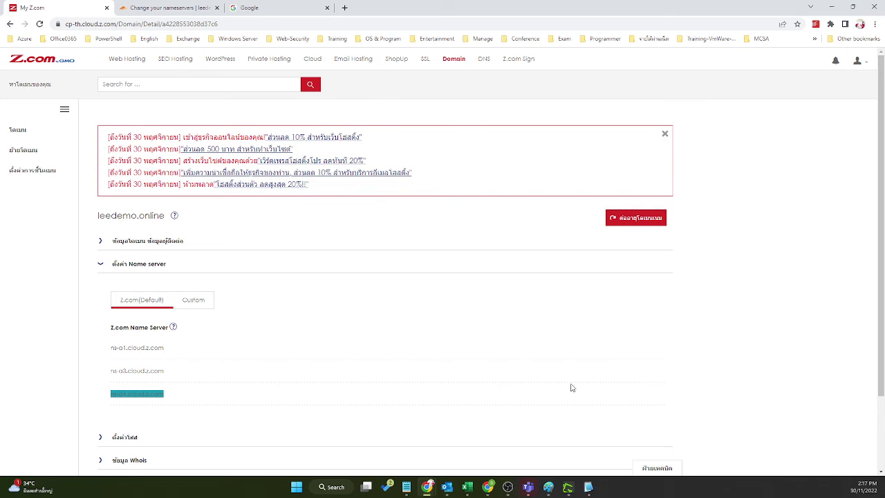
Step: Review Cloudflare's step about removing the old nameservers, then return to Z.com
{"action": "left_click", "coordinate": [207, 4]}
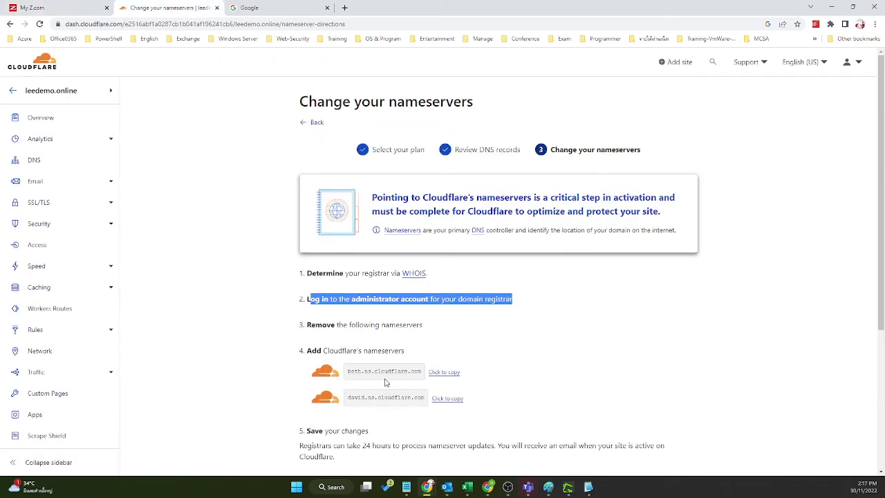
{"action": "left_click_drag", "start_coordinate": [314, 325], "coordinate": [440, 332]}
{"action": "left_click", "coordinate": [442, 333]}
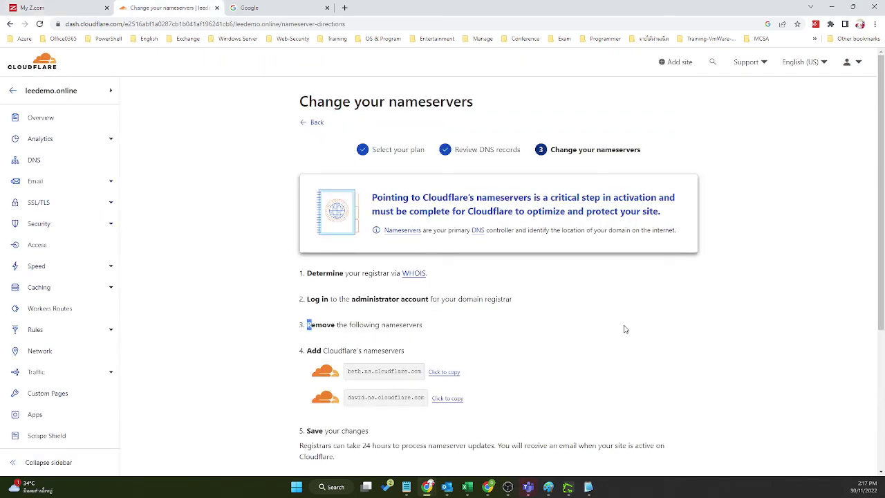
{"action": "left_click", "coordinate": [55, 8]}
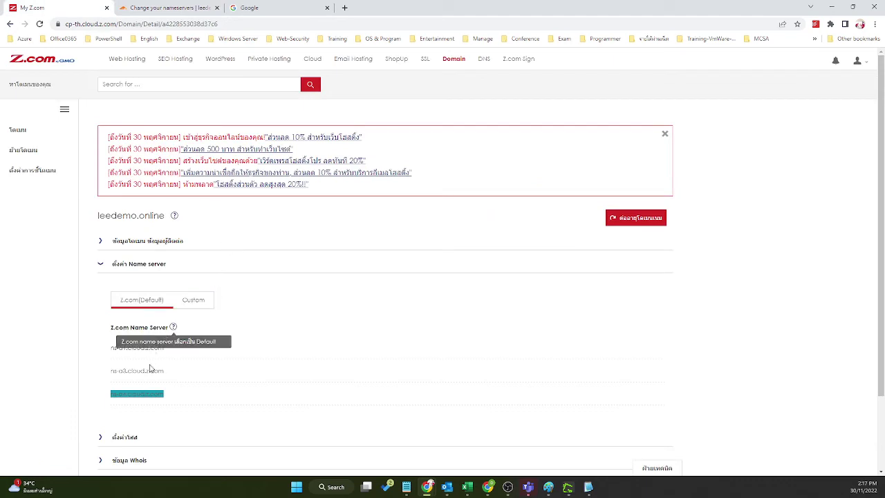
Step: Switch to Custom name servers, remove the three Z.com defaults, and add a blank entry
{"action": "left_click", "coordinate": [194, 299]}
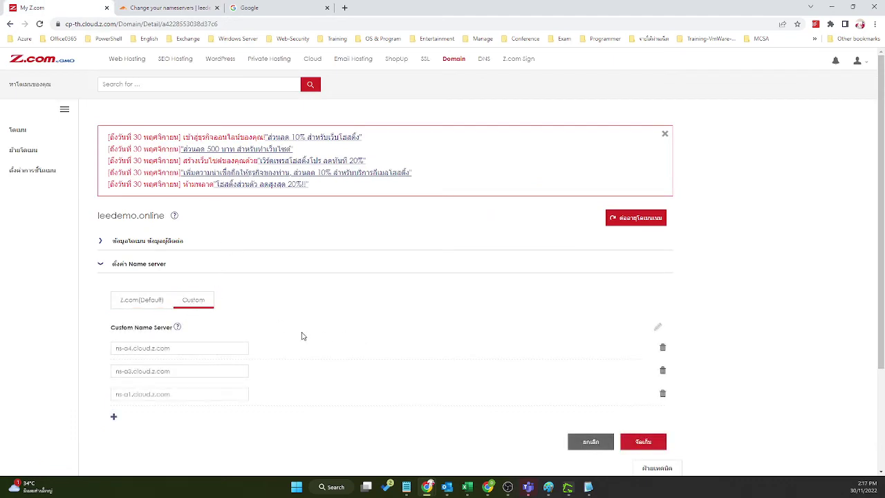
{"action": "left_click", "coordinate": [663, 393]}
{"action": "left_click", "coordinate": [662, 370]}
{"action": "left_click", "coordinate": [663, 347]}
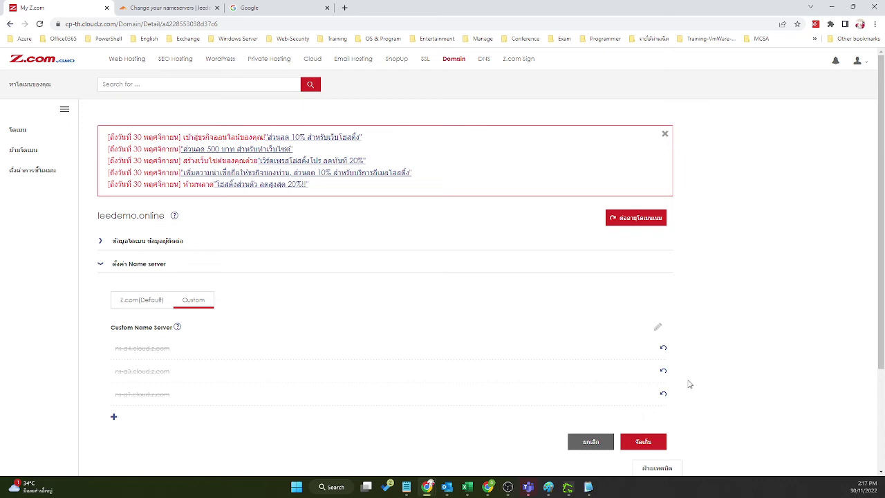
{"action": "left_click", "coordinate": [650, 440]}
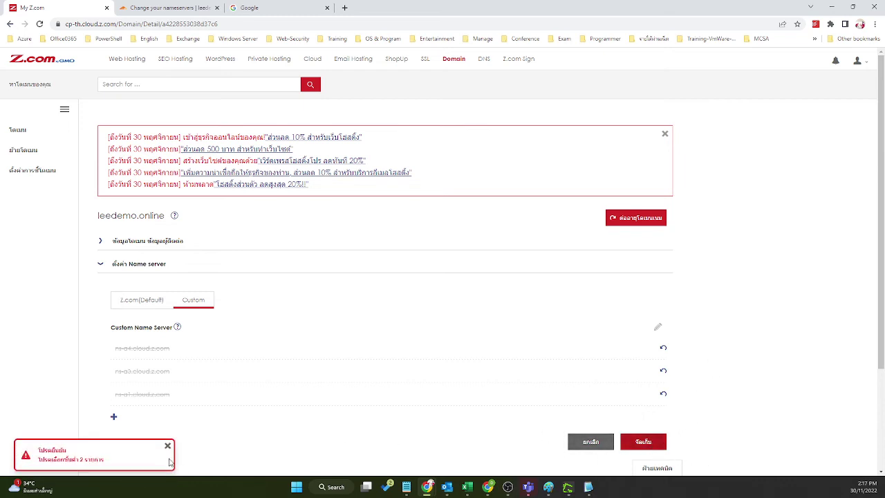
{"action": "left_click", "coordinate": [168, 446]}
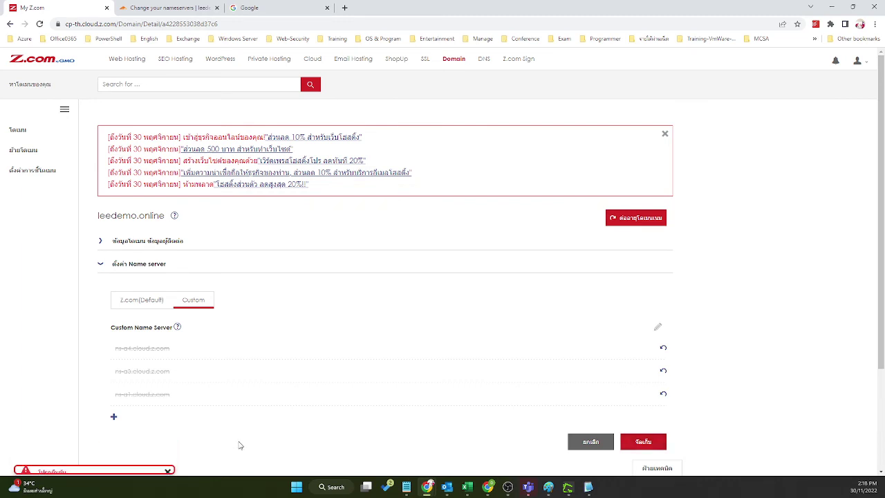
{"action": "left_click", "coordinate": [114, 419]}
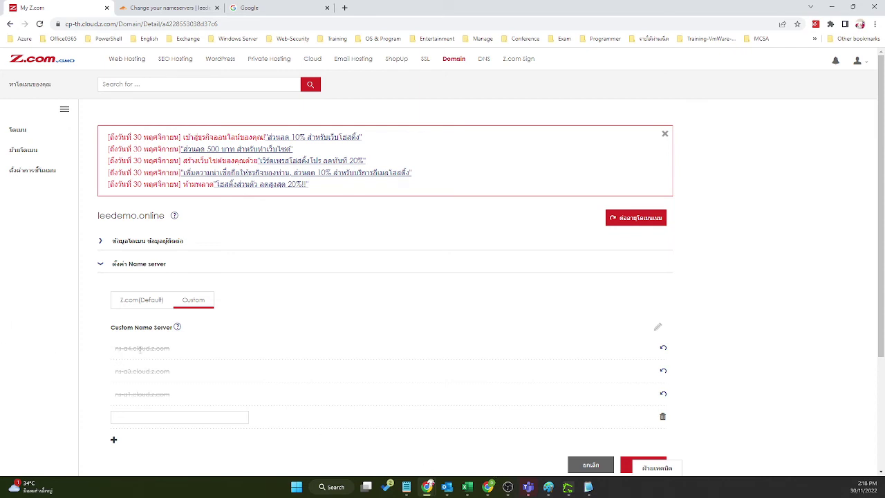
Step: Fill the first empty name server field with beth.ns.cloudflare.com from the note
{"action": "left_click", "coordinate": [589, 488]}
{"action": "left_click_drag", "start_coordinate": [598, 290], "coordinate": [513, 291]}
{"action": "right_click", "coordinate": [517, 292]}
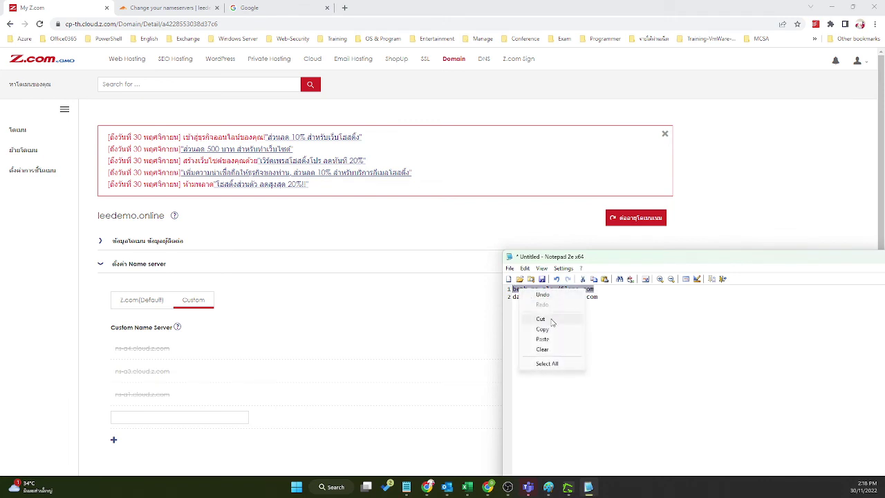
{"action": "left_click", "coordinate": [554, 330]}
{"action": "left_click", "coordinate": [190, 414]}
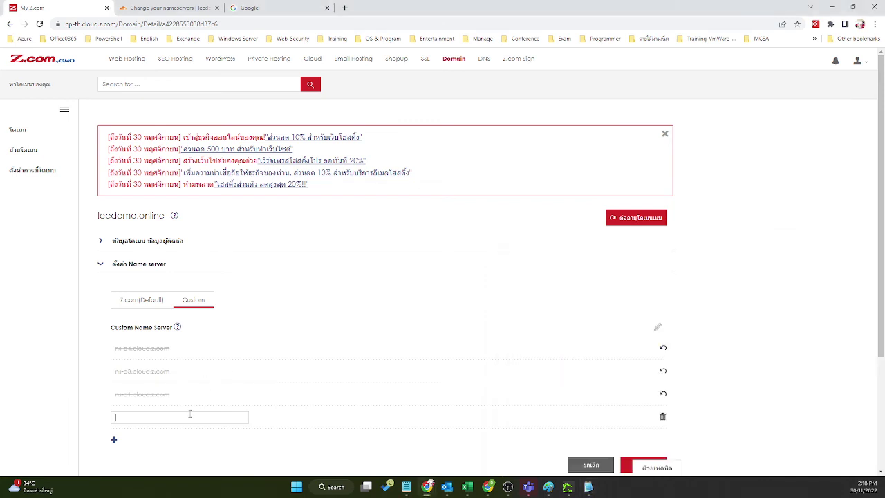
{"action": "key", "text": "ctrl+v"}
{"action": "left_click", "coordinate": [114, 441]}
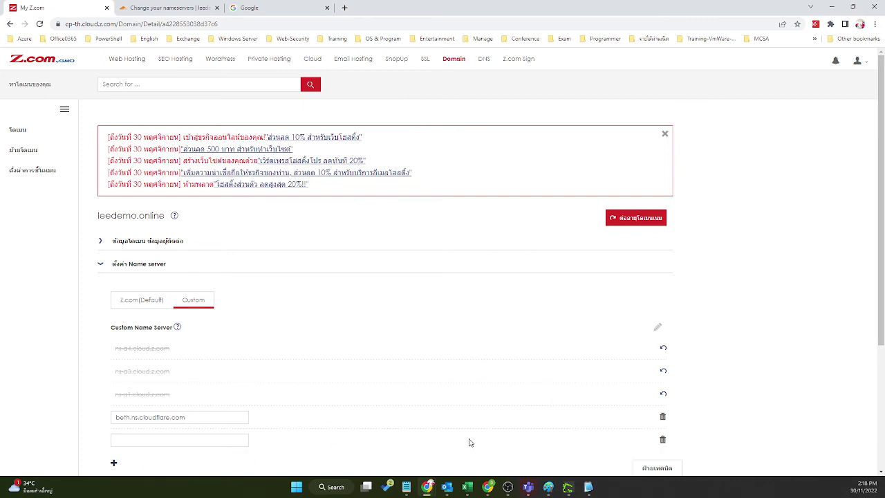
Step: Fill the second field with david.ns.cloudflare.com and save the custom name servers
{"action": "left_click", "coordinate": [589, 487]}
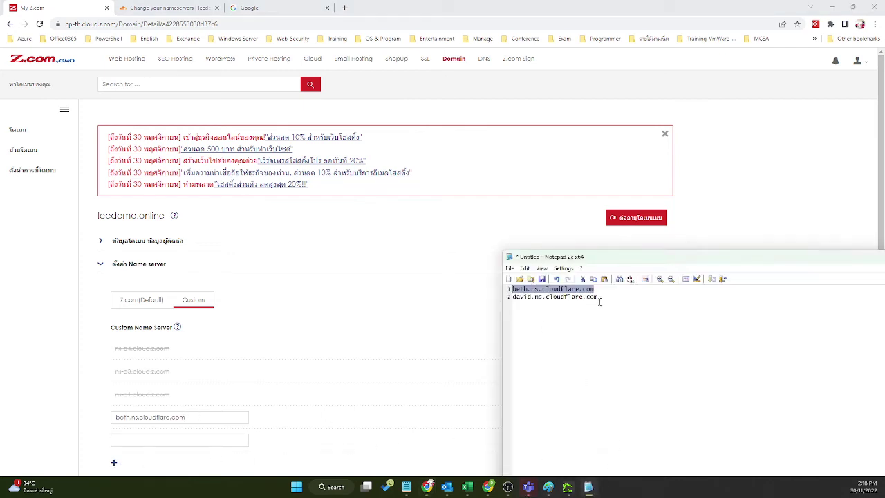
{"action": "left_click_drag", "start_coordinate": [599, 298], "coordinate": [512, 298]}
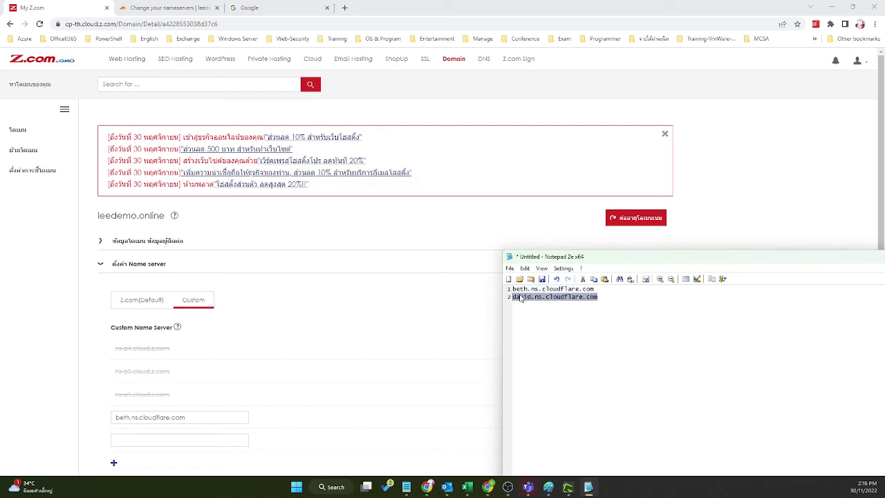
{"action": "right_click", "coordinate": [520, 298]}
{"action": "left_click", "coordinate": [558, 335]}
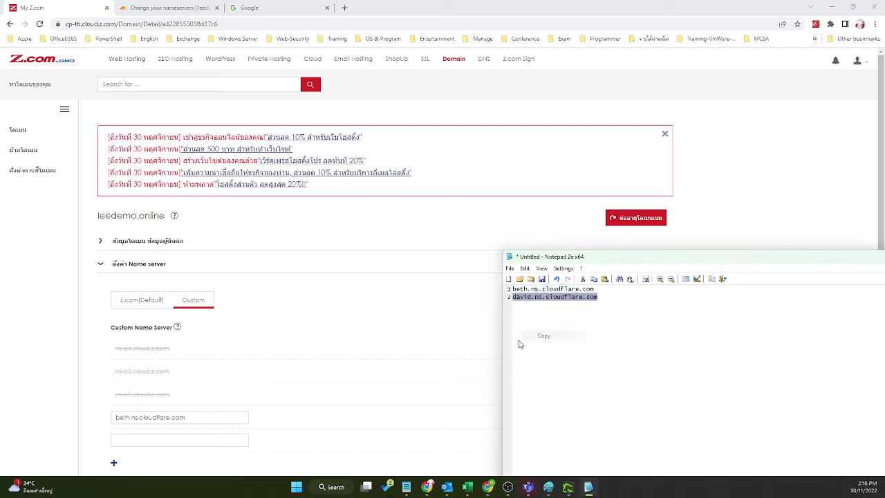
{"action": "left_click", "coordinate": [198, 446]}
{"action": "key", "text": "ctrl+v"}
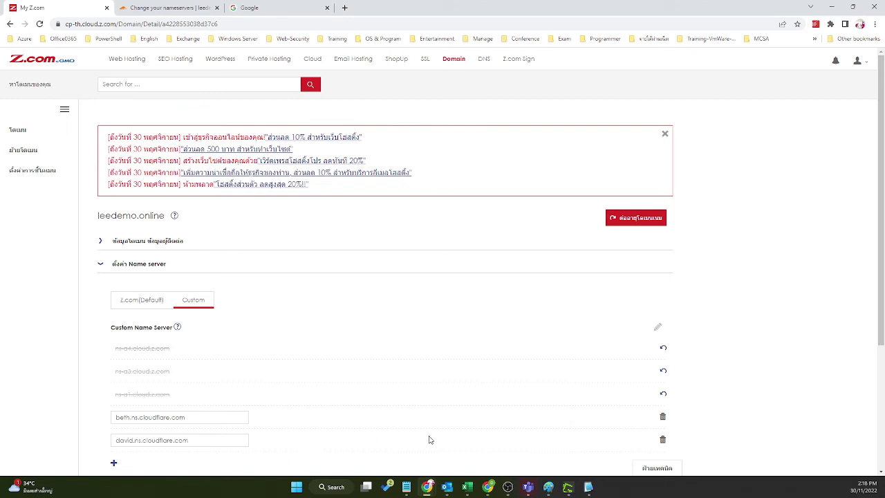
{"action": "scroll", "coordinate": [747, 356], "scroll_direction": "down", "scroll_amount": 2}
{"action": "left_click", "coordinate": [643, 350]}
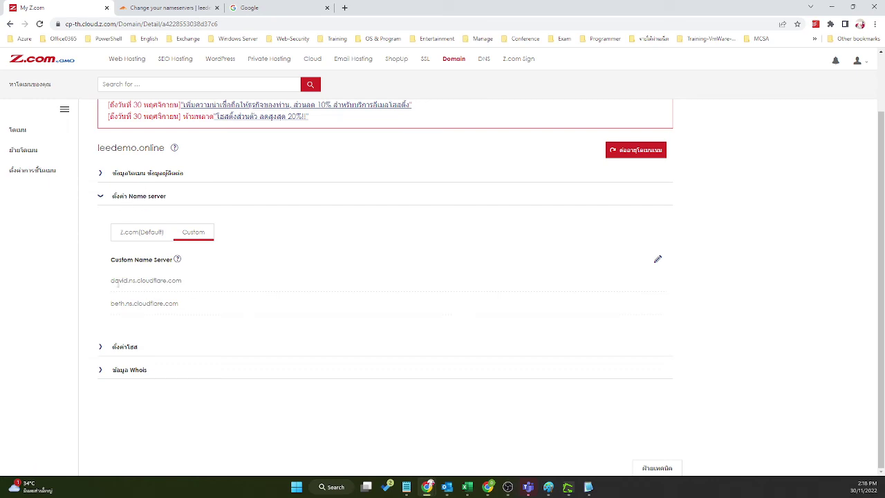
Step: Verify the saved Z.com name servers, then confirm 'Done, check nameservers' in Cloudflare
{"action": "left_click", "coordinate": [170, 8]}
{"action": "scroll", "coordinate": [525, 401], "scroll_direction": "down", "scroll_amount": 2}
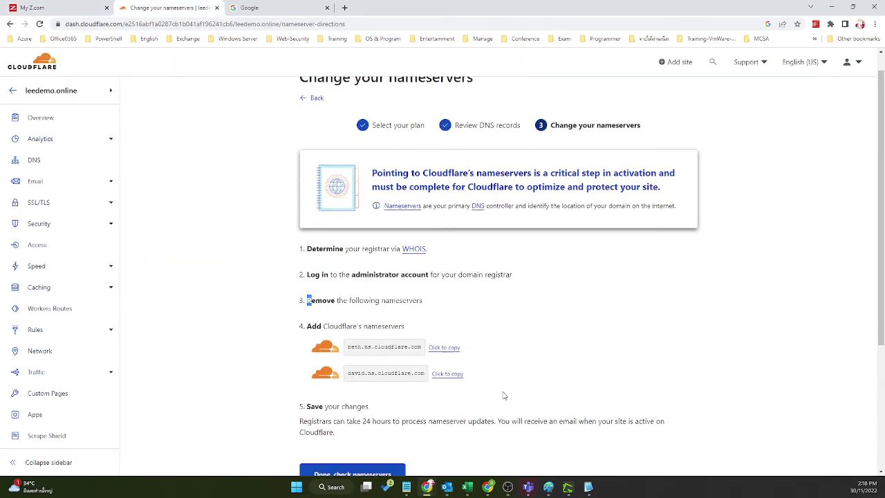
{"action": "left_click_drag", "start_coordinate": [354, 234], "coordinate": [406, 234]}
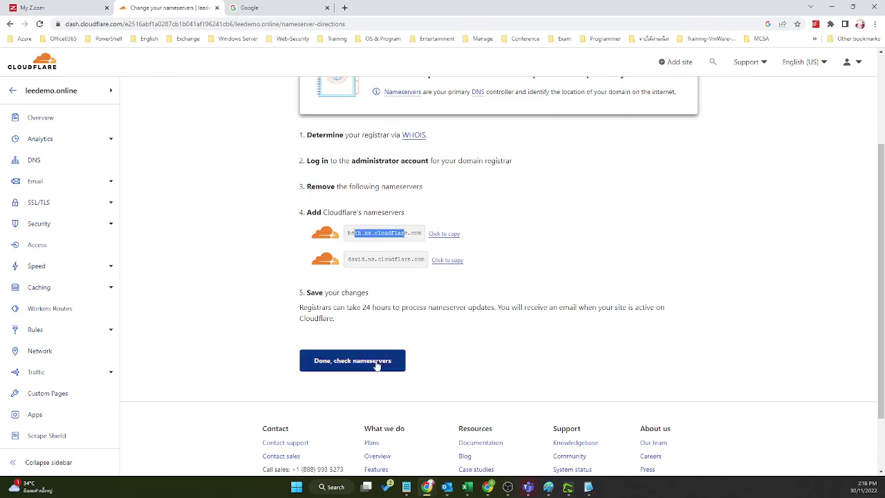
{"action": "left_click", "coordinate": [41, 8]}
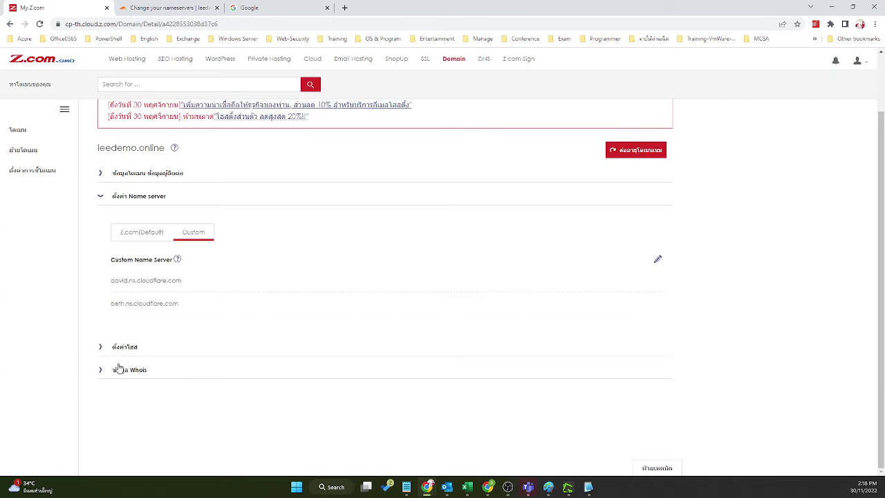
{"action": "left_click", "coordinate": [168, 7]}
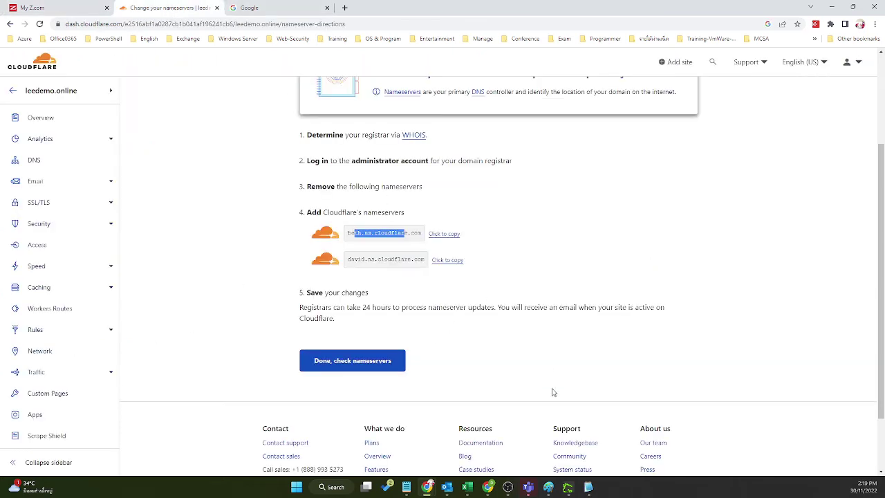
{"action": "left_click", "coordinate": [343, 362]}
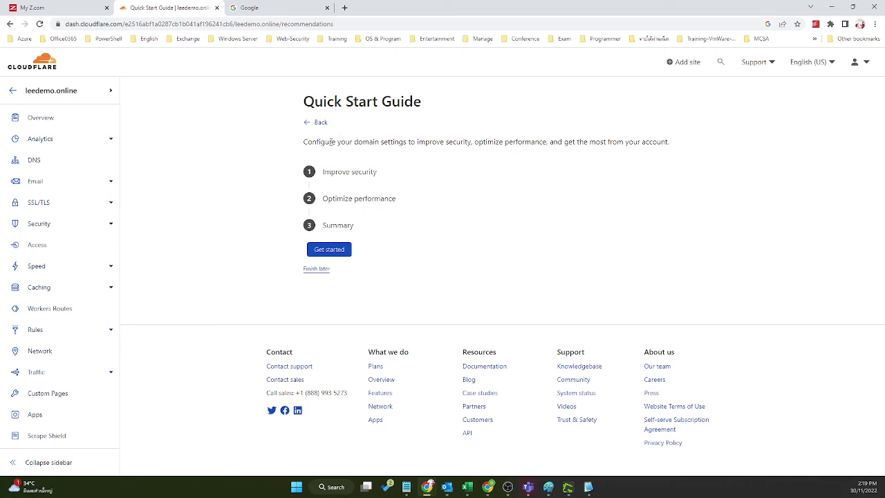
Step: Skip the Quick Start Guide for leedemo.online for now
{"action": "left_click_drag", "start_coordinate": [331, 142], "coordinate": [518, 141]}
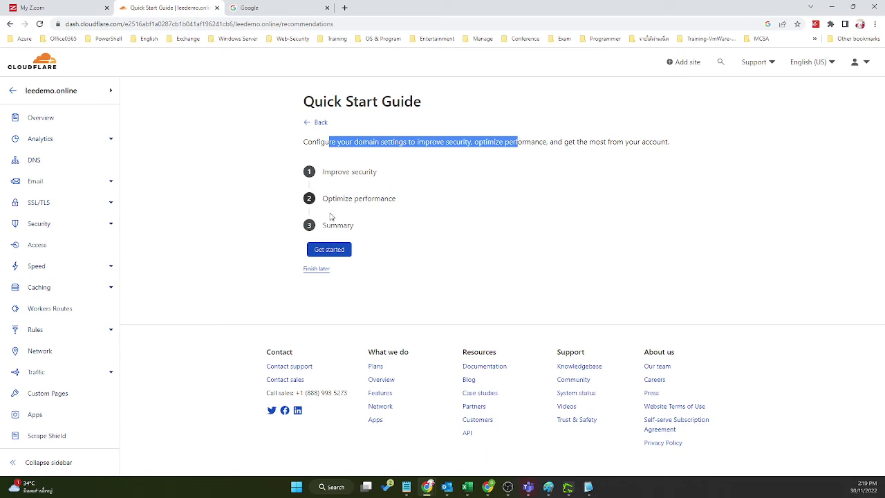
{"action": "left_click", "coordinate": [330, 249]}
{"action": "left_click", "coordinate": [320, 271]}
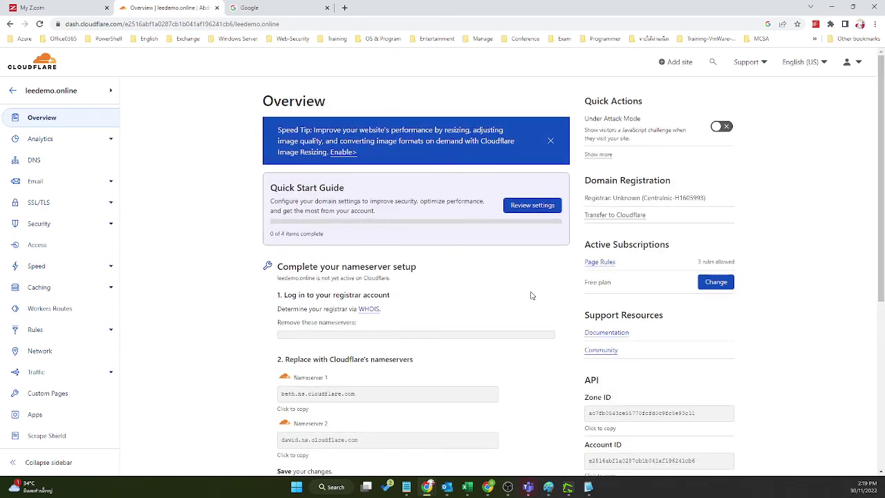
Step: Ask Cloudflare to check leedemo.online's nameservers now from the Overview page
{"action": "scroll", "coordinate": [531, 295], "scroll_direction": "down", "scroll_amount": 4}
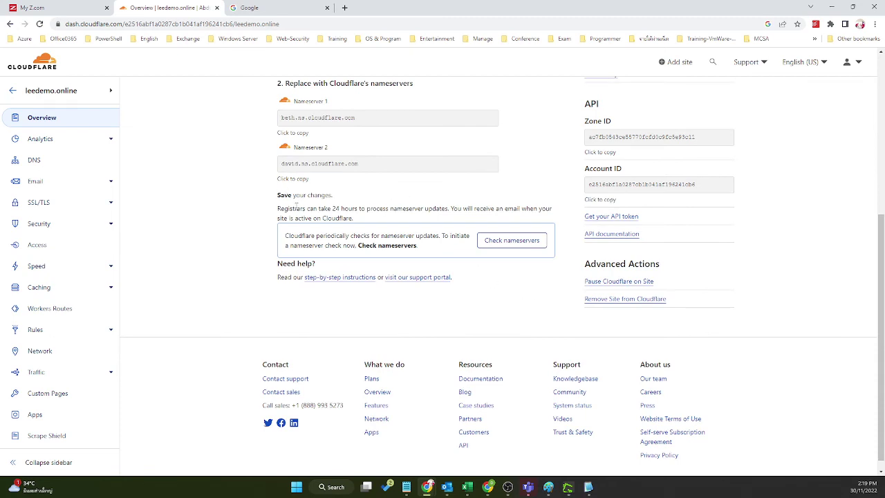
{"action": "left_click_drag", "start_coordinate": [294, 211], "coordinate": [503, 209]}
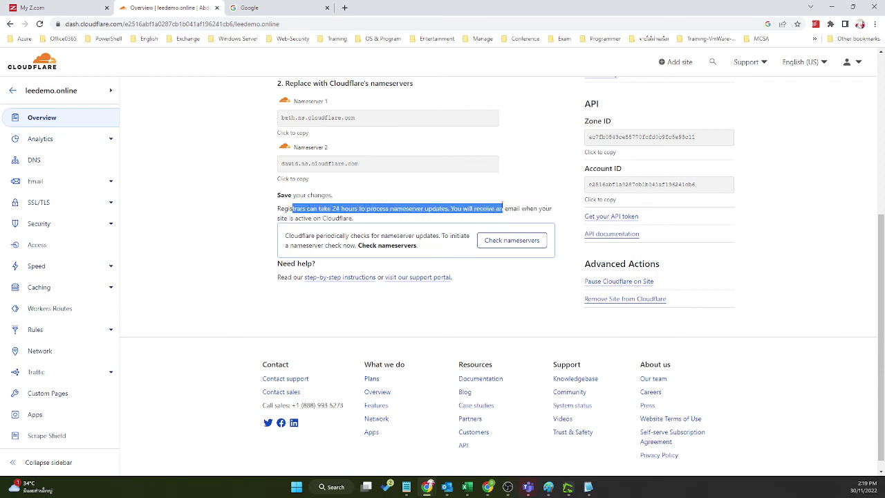
{"action": "left_click", "coordinate": [527, 200]}
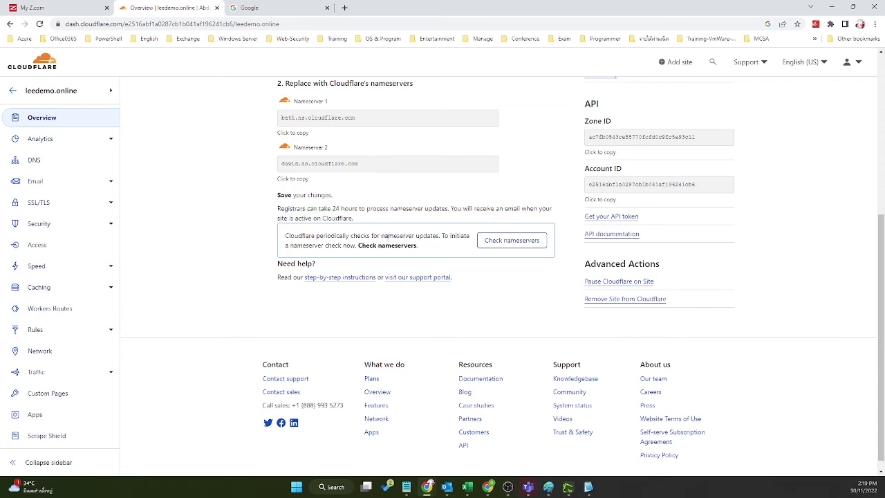
{"action": "left_click", "coordinate": [522, 249]}
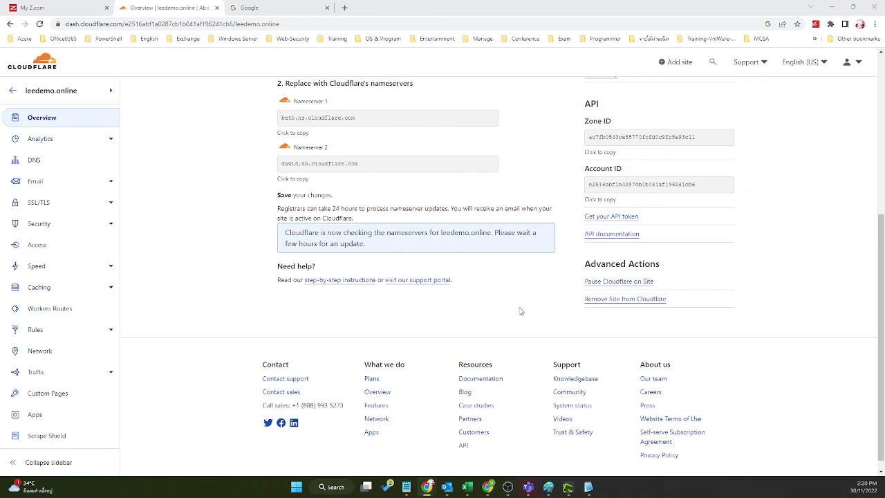
Step: Review the leedemo.online Overview's nameserver list and close the unused Google tab
{"action": "scroll", "coordinate": [480, 290], "scroll_direction": "down", "scroll_amount": 1}
{"action": "scroll", "coordinate": [482, 291], "scroll_direction": "up", "scroll_amount": 1}
{"action": "scroll", "coordinate": [482, 291], "scroll_direction": "up", "scroll_amount": 4}
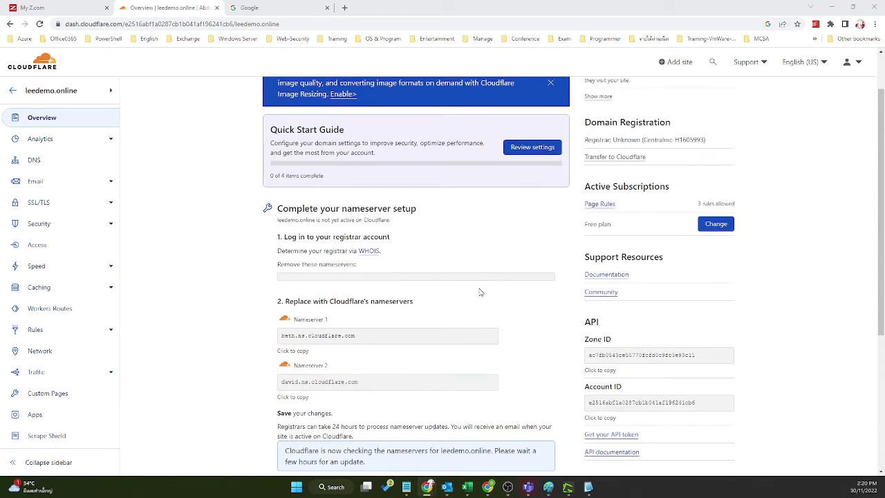
{"action": "scroll", "coordinate": [478, 292], "scroll_direction": "up", "scroll_amount": 1}
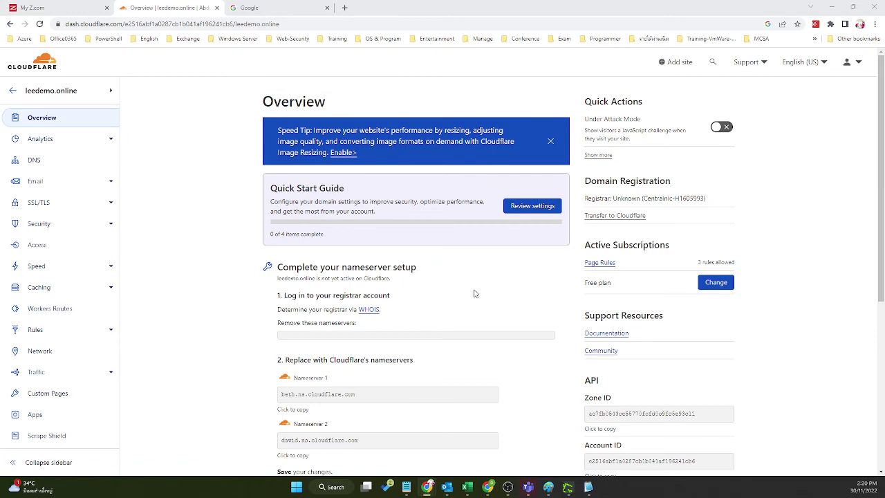
{"action": "scroll", "coordinate": [331, 235], "scroll_direction": "down", "scroll_amount": 4}
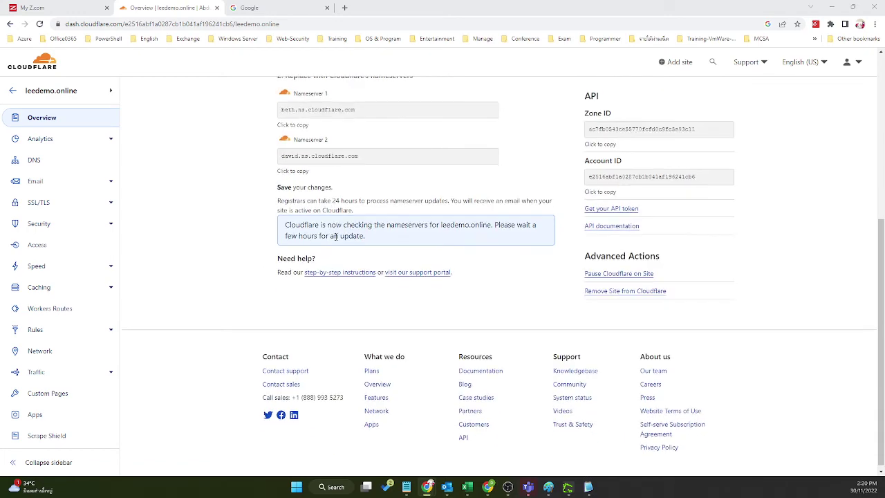
{"action": "left_click", "coordinate": [261, 9]}
{"action": "key", "text": "ctrl+w"}
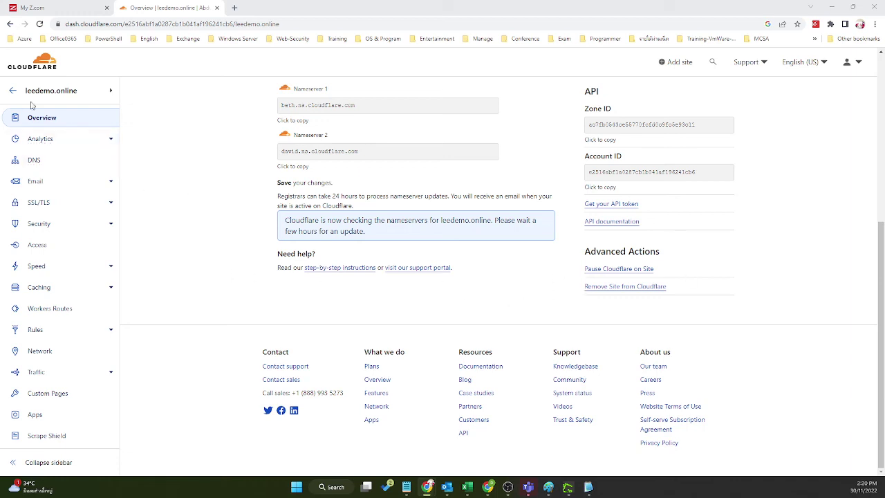
Step: Return to the site list, open the ilikeit.info overview, and minimize Chrome
{"action": "left_click", "coordinate": [12, 91]}
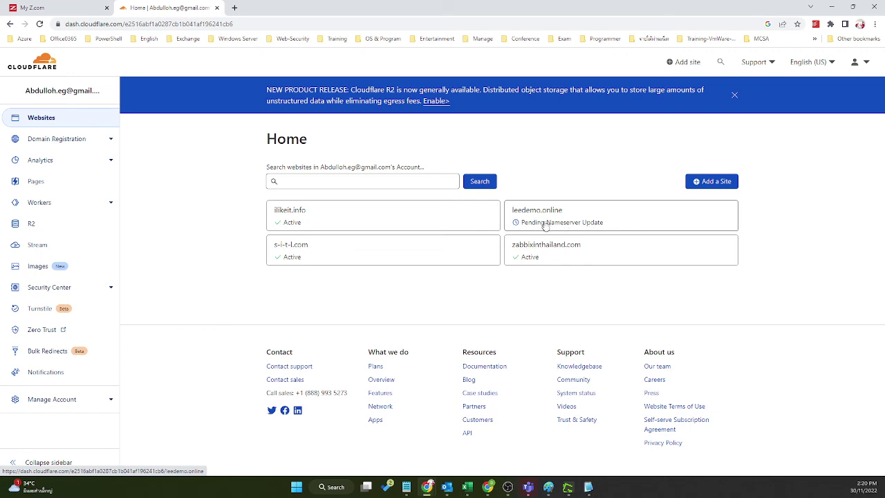
{"action": "left_click", "coordinate": [382, 220]}
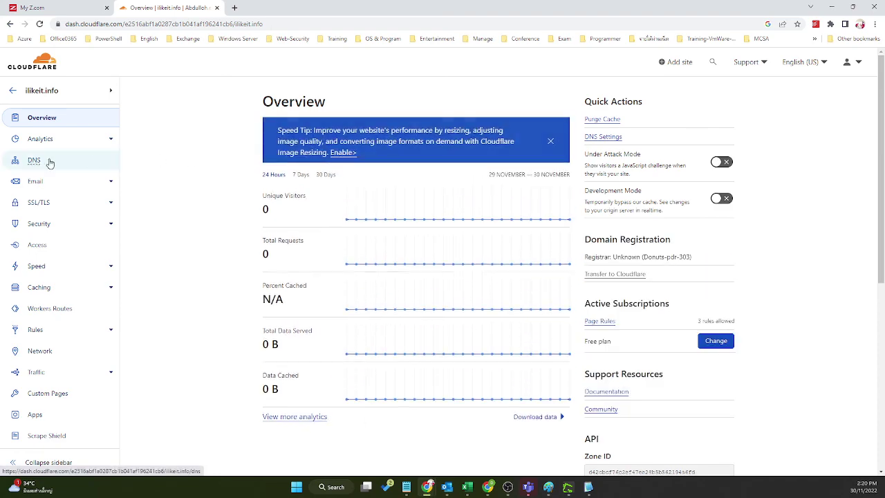
{"action": "left_click", "coordinate": [831, 7]}
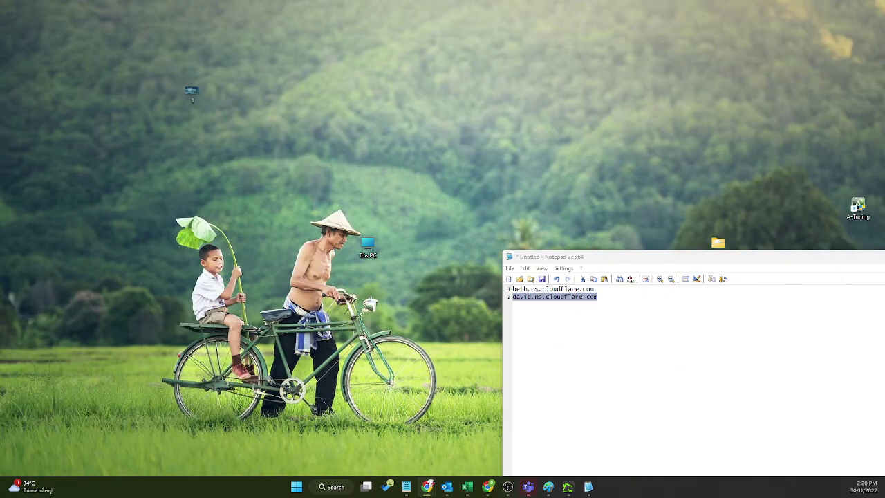
Step: Review the Greenshot DNS capture, minimize it, and bring the Paint diagram forward
{"action": "key", "text": "alt+Tab"}
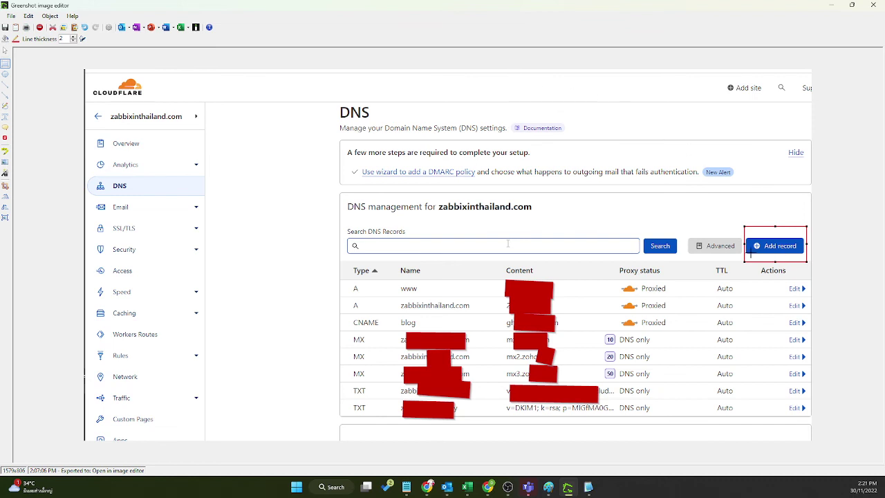
{"action": "left_click", "coordinate": [831, 5]}
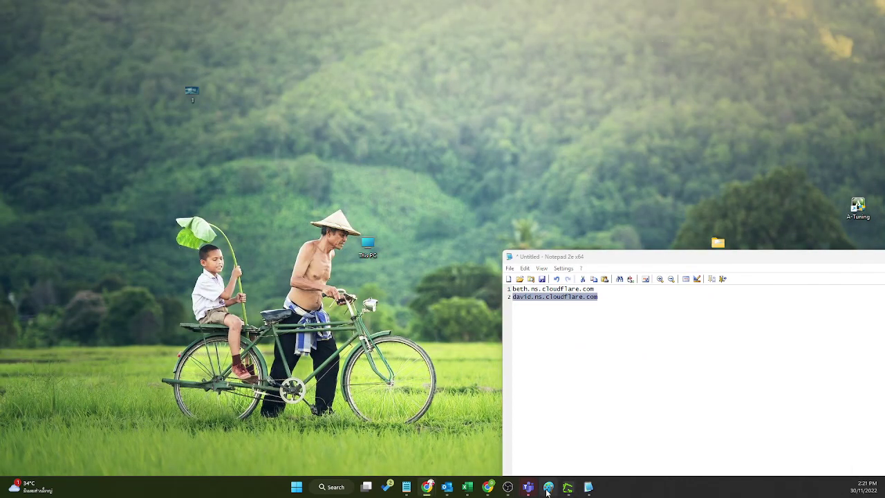
{"action": "left_click", "coordinate": [549, 487]}
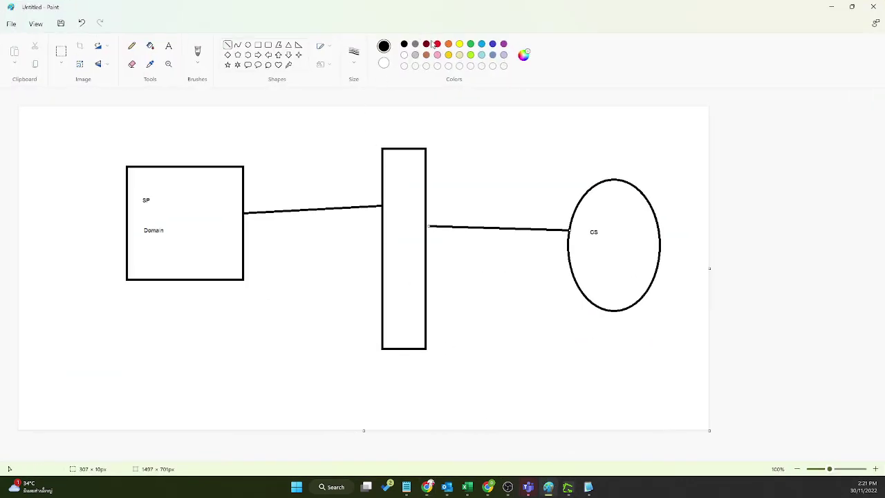
Step: Recolour the ellipse line dark red and draw a dark red down arrow above the middle rectangle
{"action": "left_click", "coordinate": [427, 43]}
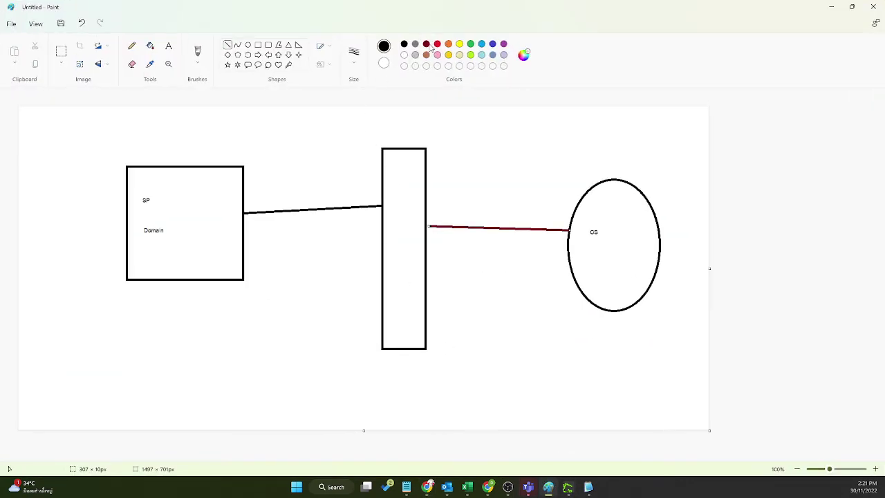
{"action": "left_click", "coordinate": [287, 55]}
{"action": "left_click_drag", "start_coordinate": [394, 114], "coordinate": [420, 141]}
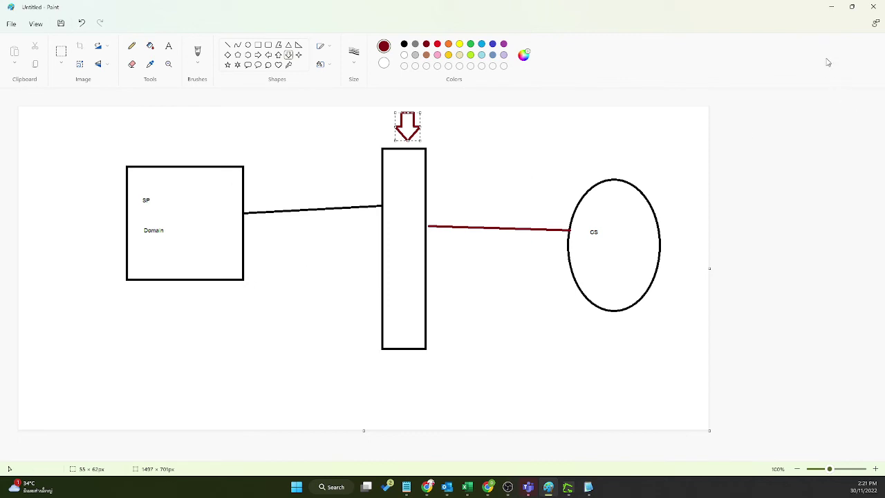
Step: Select both nameserver lines in the Notepad2 note and minimize Paint
{"action": "left_click", "coordinate": [589, 487]}
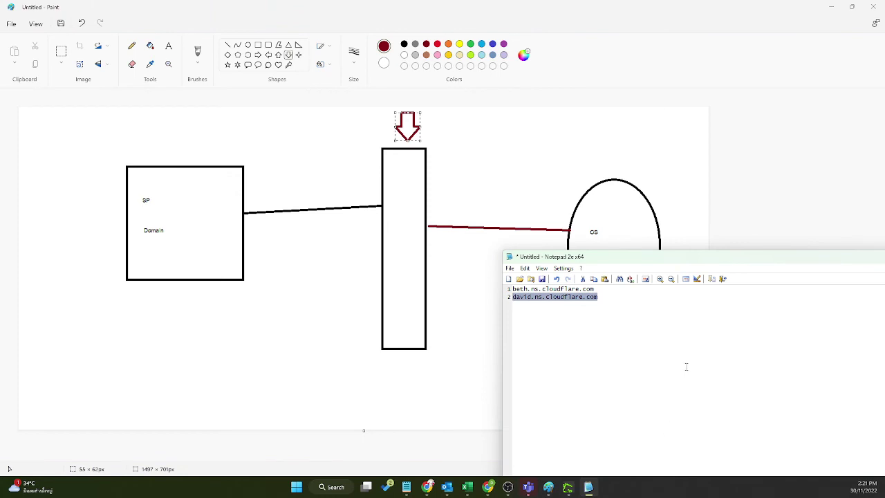
{"action": "left_click_drag", "start_coordinate": [615, 307], "coordinate": [513, 289]}
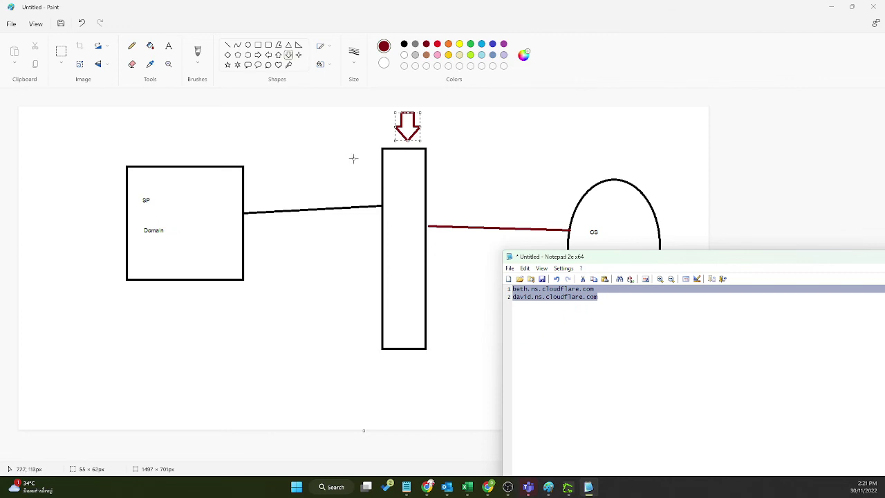
{"action": "left_click", "coordinate": [832, 7]}
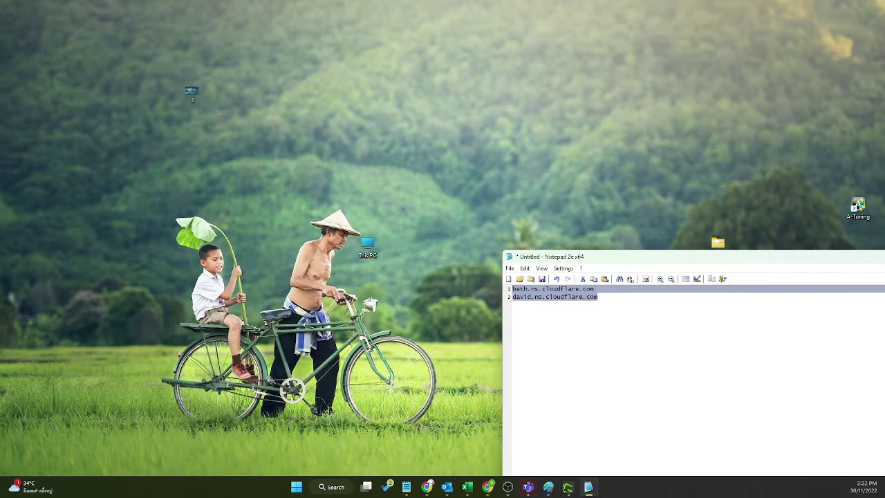
Step: Look over the Greenshot DNS capture, then minimize it and the Notepad2 note
{"action": "left_click", "coordinate": [567, 487]}
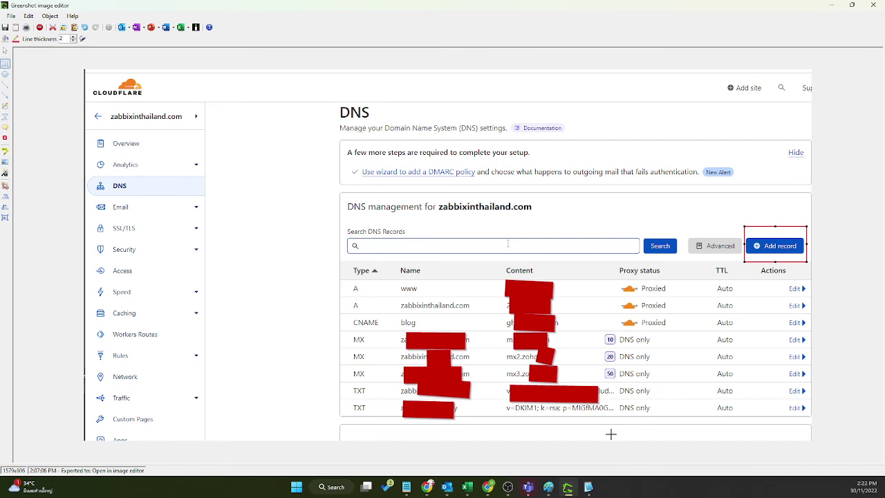
{"action": "left_click", "coordinate": [831, 5]}
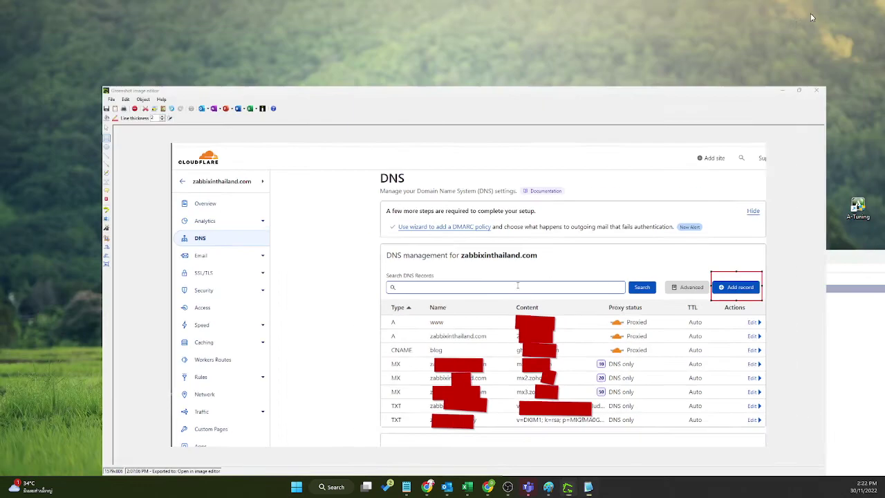
{"action": "left_click", "coordinate": [813, 260]}
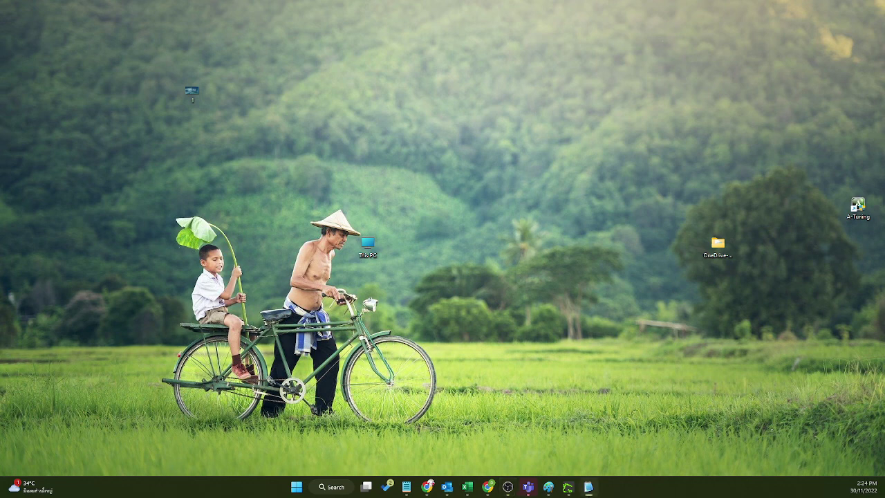
{"action": "left_click", "coordinate": [589, 487]}
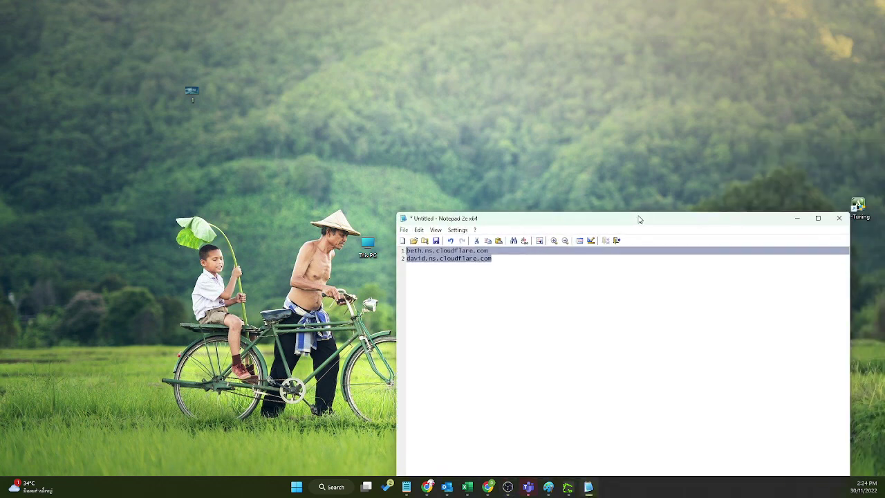
{"action": "left_click", "coordinate": [410, 251]}
{"action": "left_click_drag", "start_coordinate": [497, 250], "coordinate": [403, 251]}
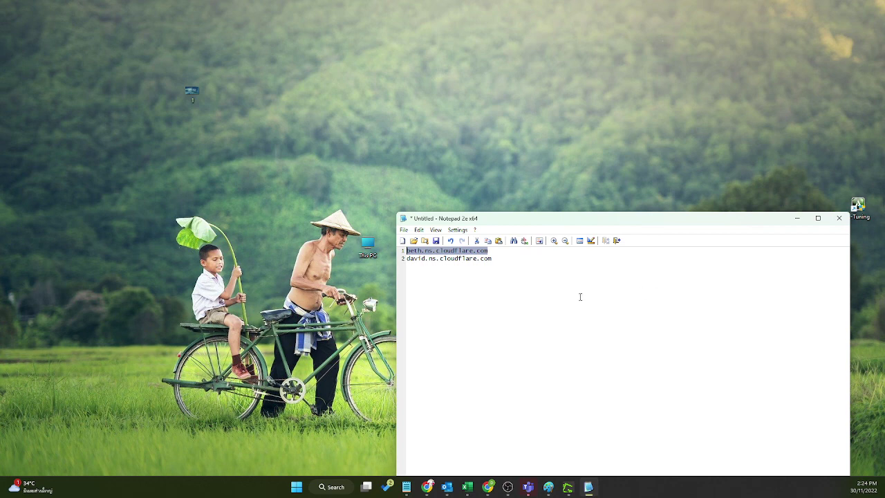
{"action": "left_click", "coordinate": [560, 271]}
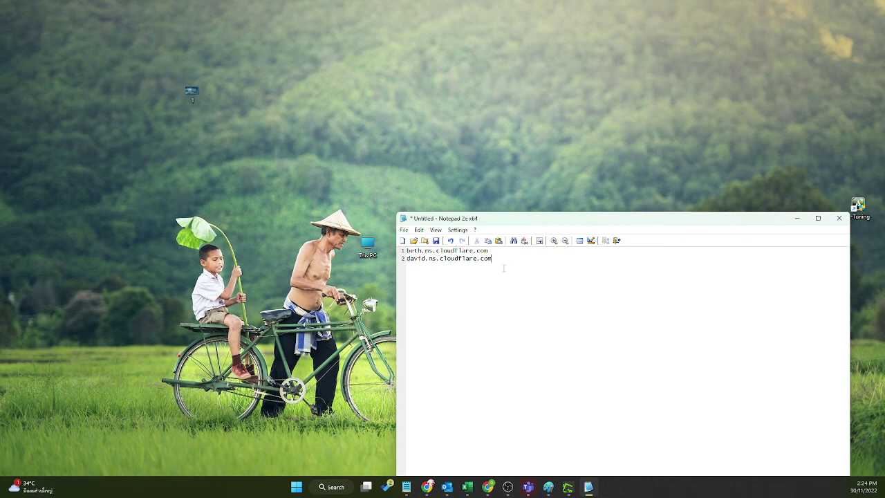
{"action": "left_click_drag", "start_coordinate": [498, 250], "coordinate": [406, 250]}
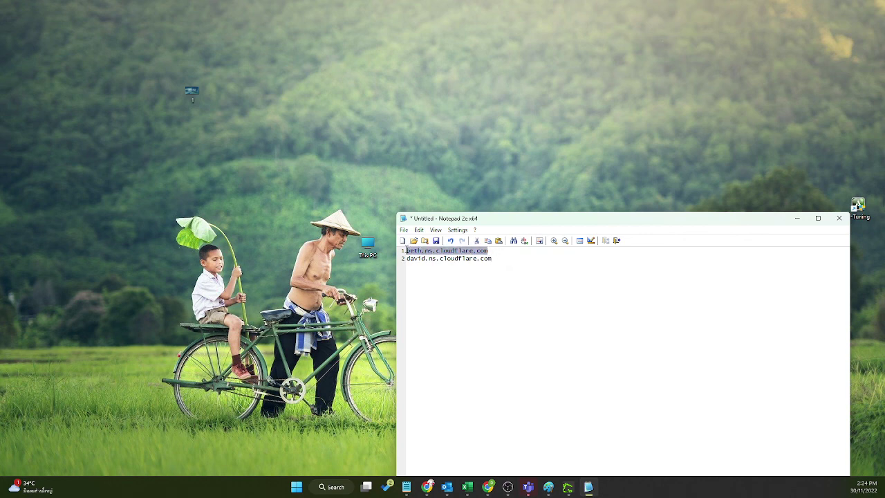
{"action": "left_click", "coordinate": [509, 260]}
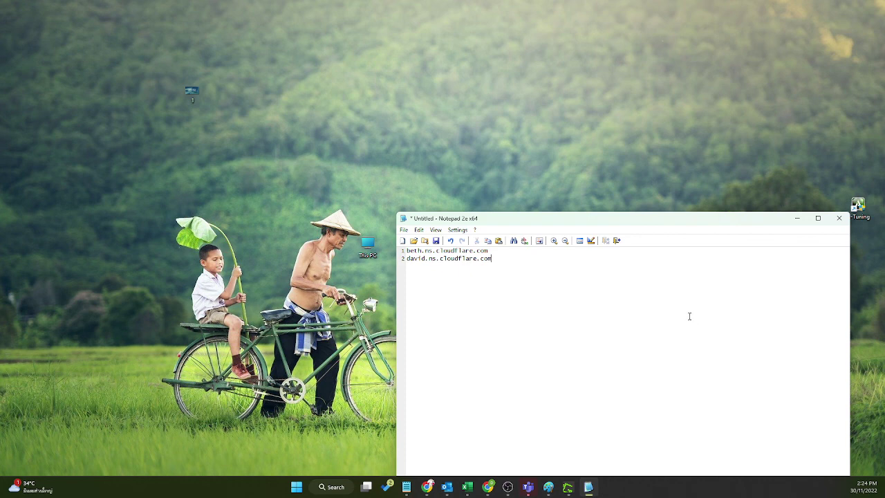
{"action": "left_click", "coordinate": [797, 219]}
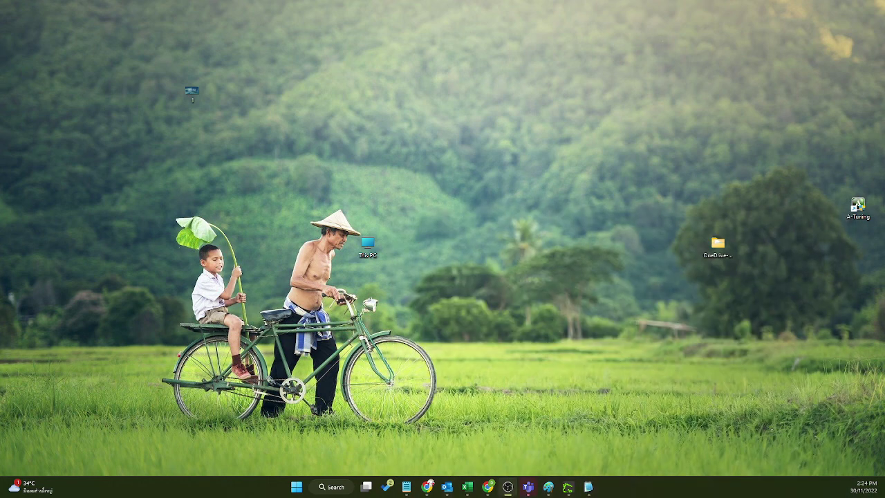